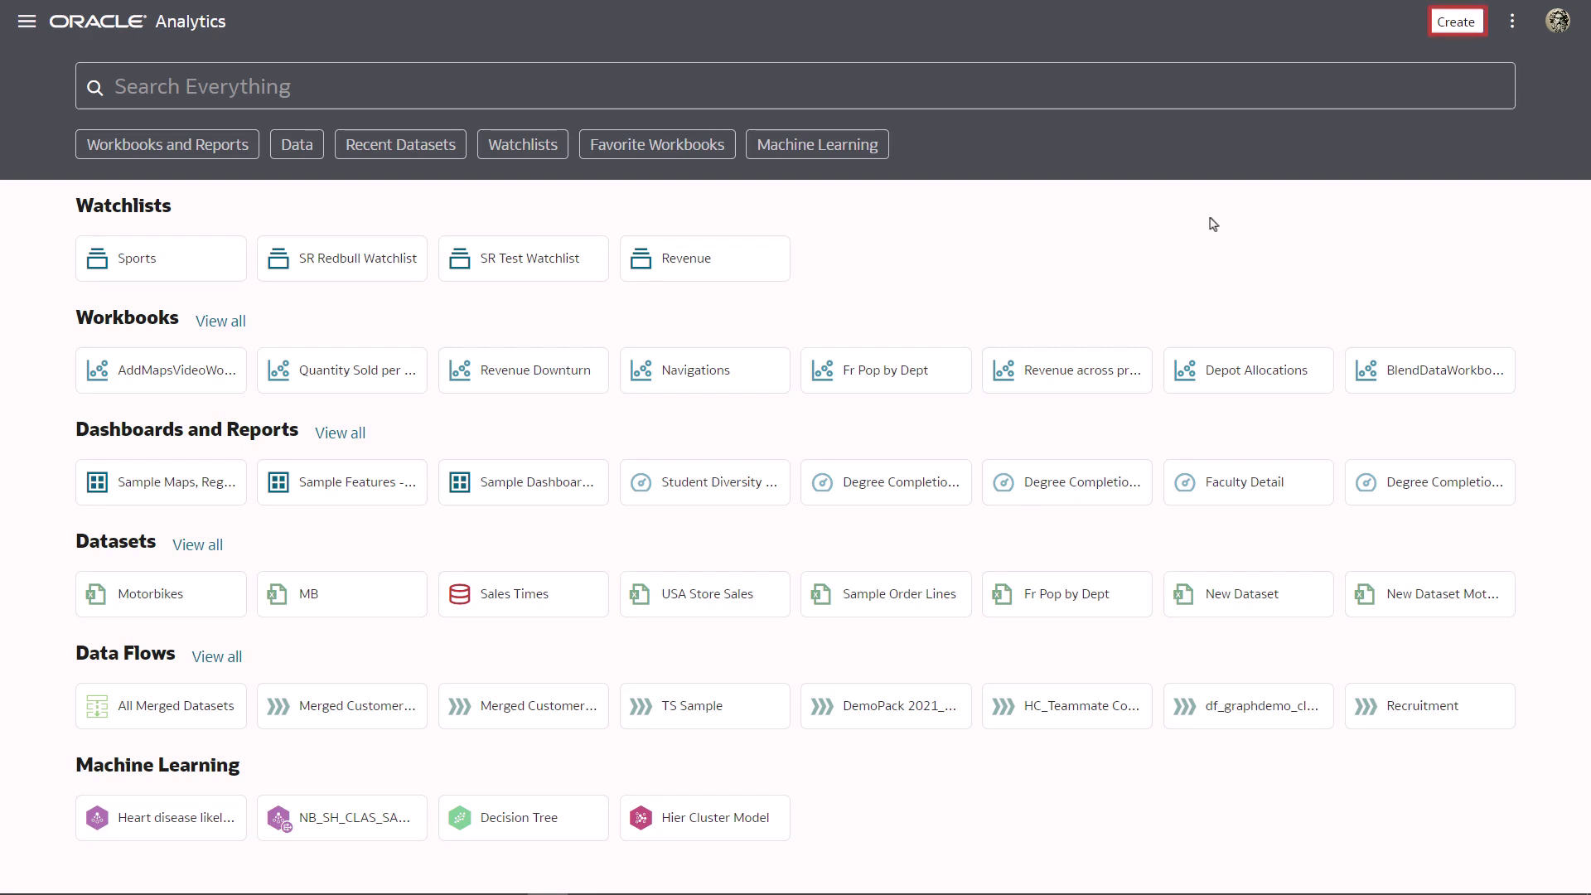
Create a new dataset by uploading the France Departments.xlsx spreadsheet.
{"action": "left_click", "coordinate": [1477, 23]}
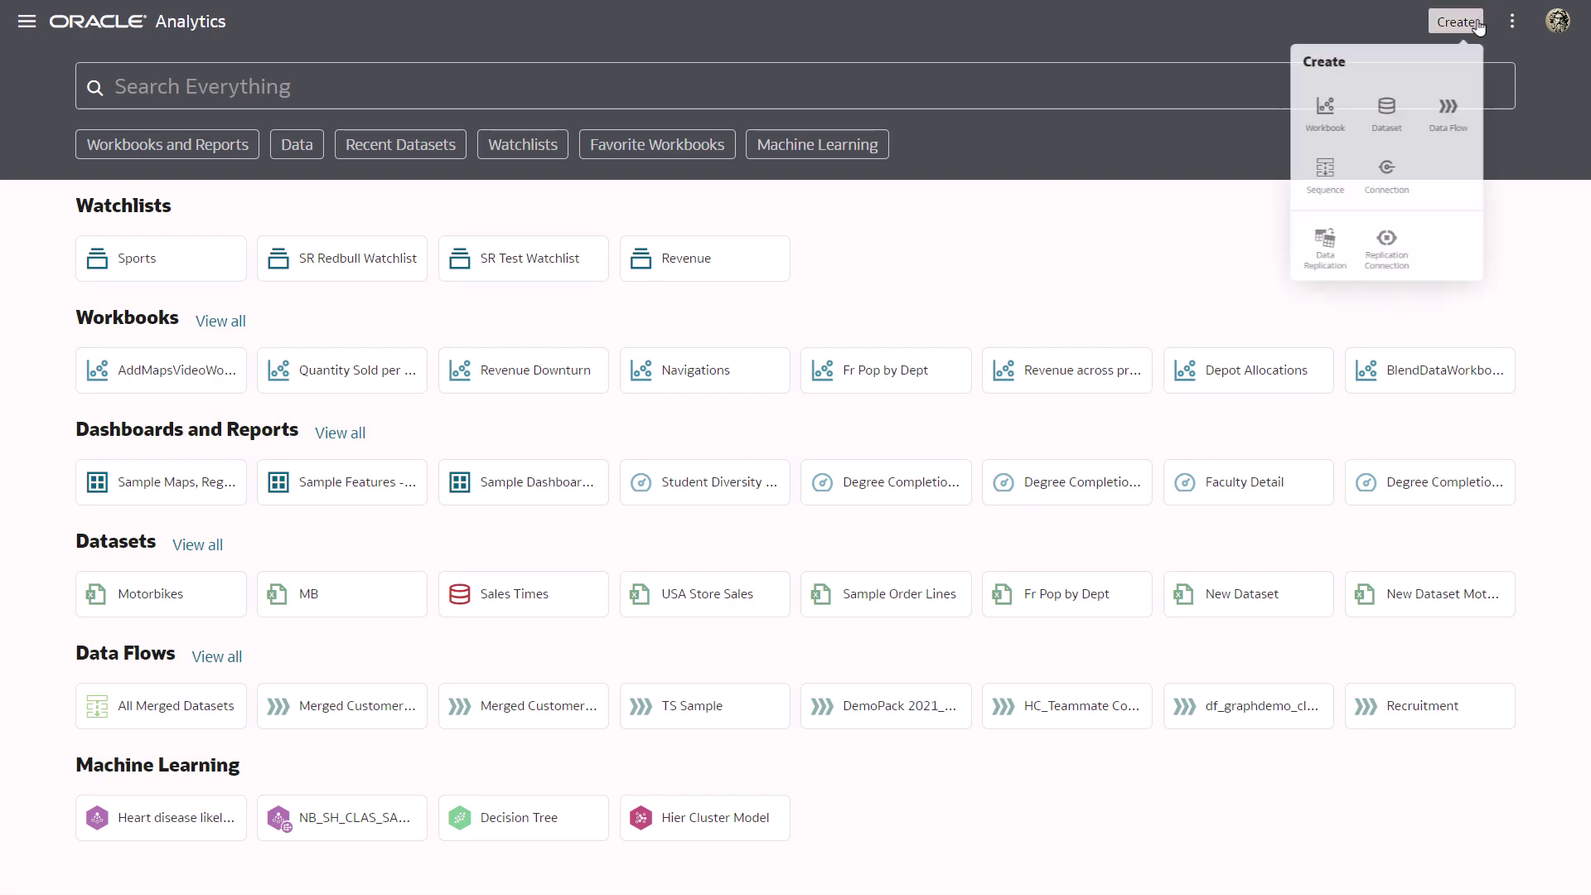
{"action": "left_click", "coordinate": [1367, 135]}
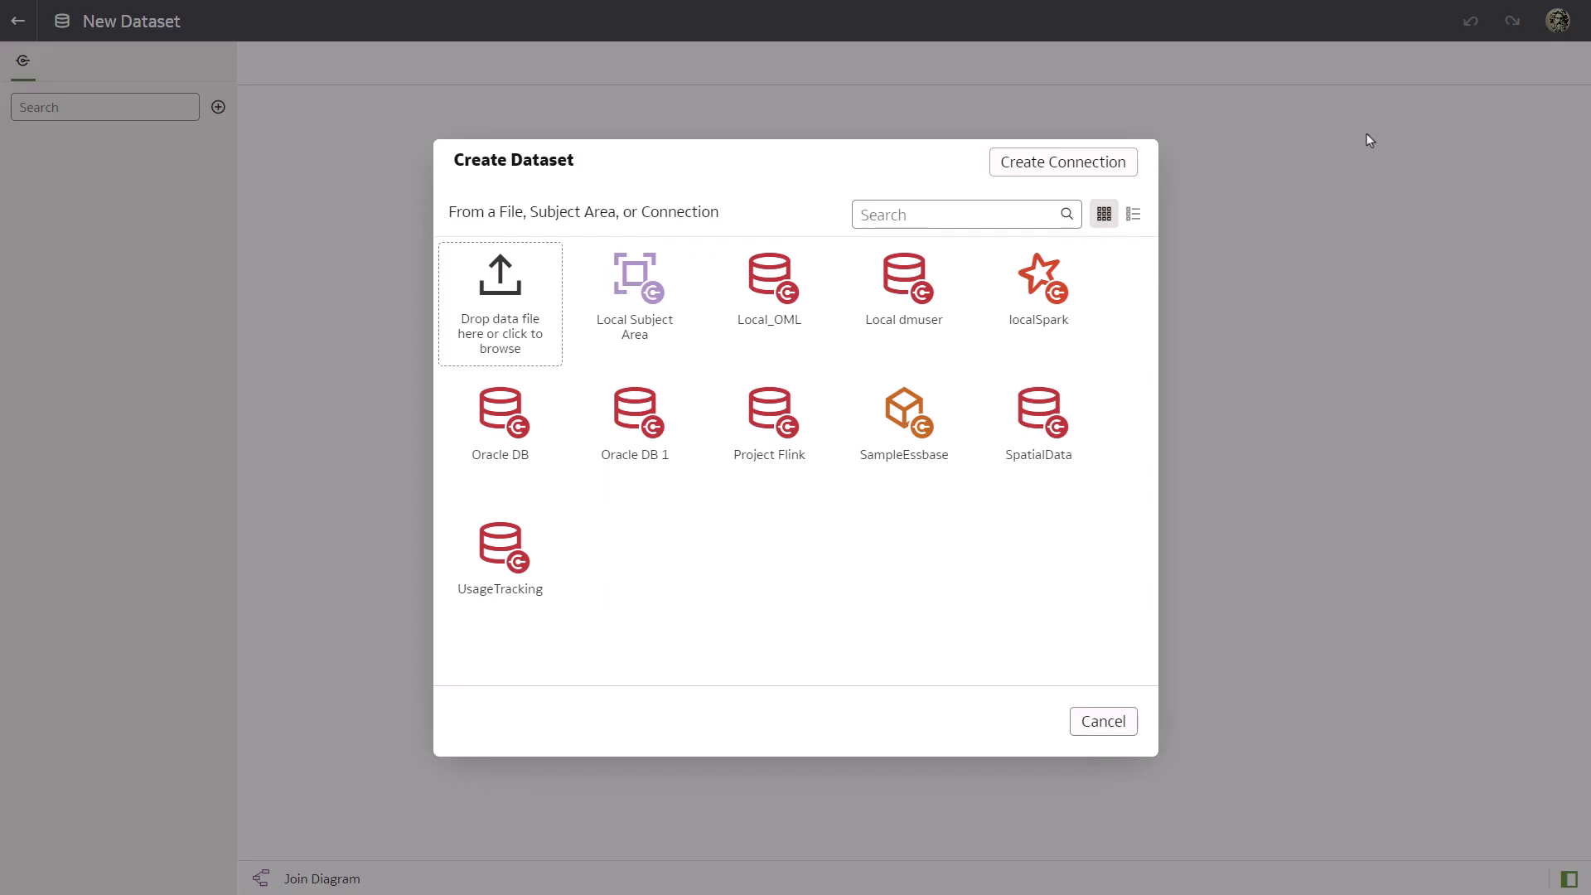
{"action": "left_click", "coordinate": [505, 310]}
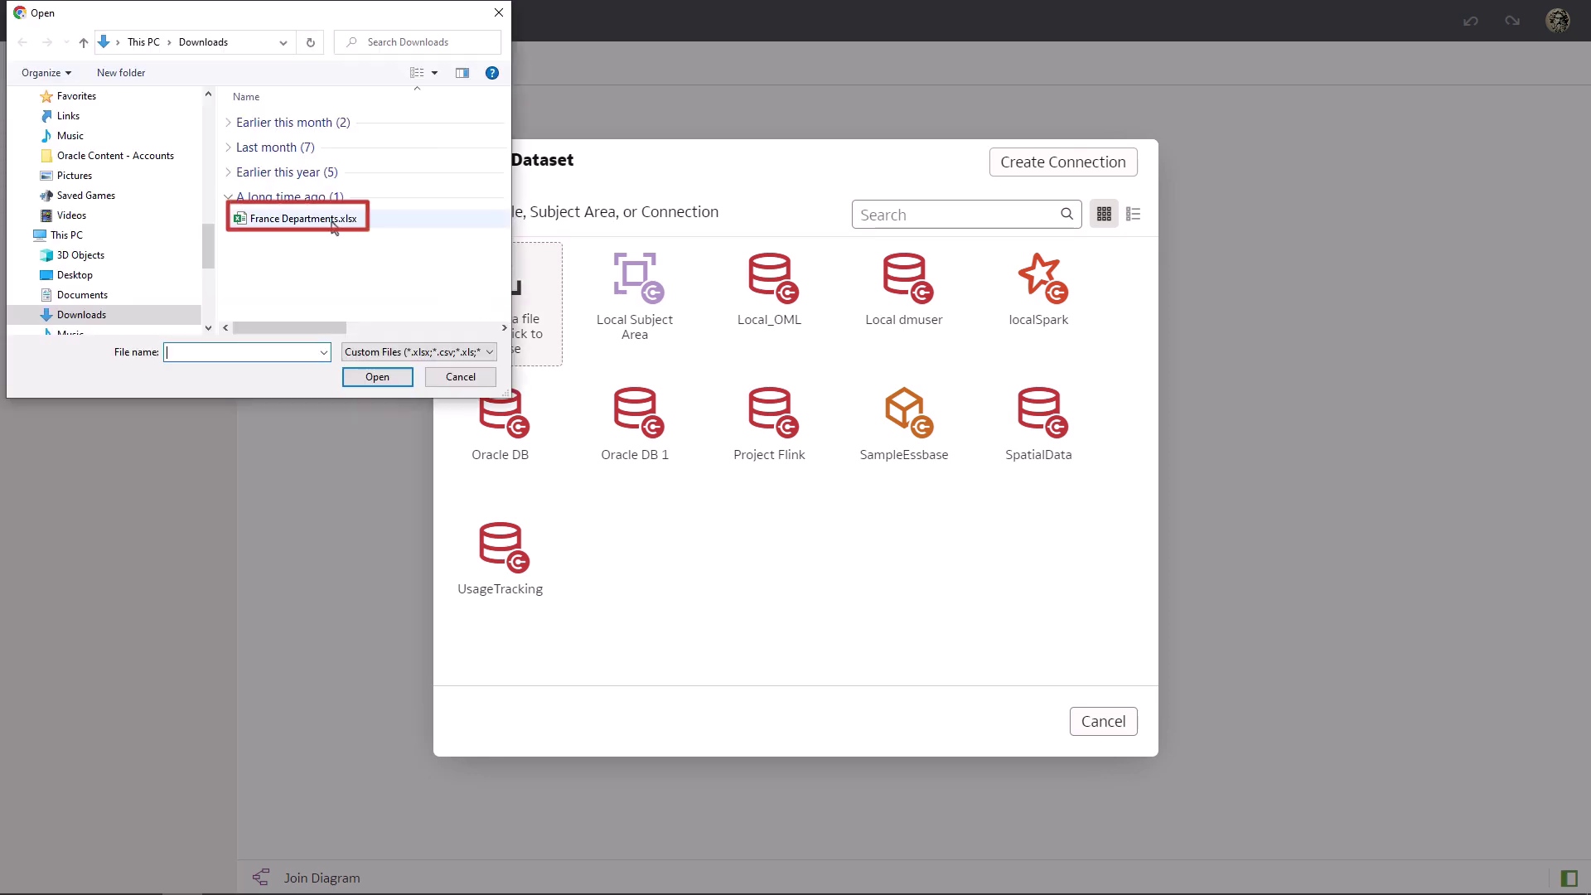
{"action": "double_click", "coordinate": [332, 218]}
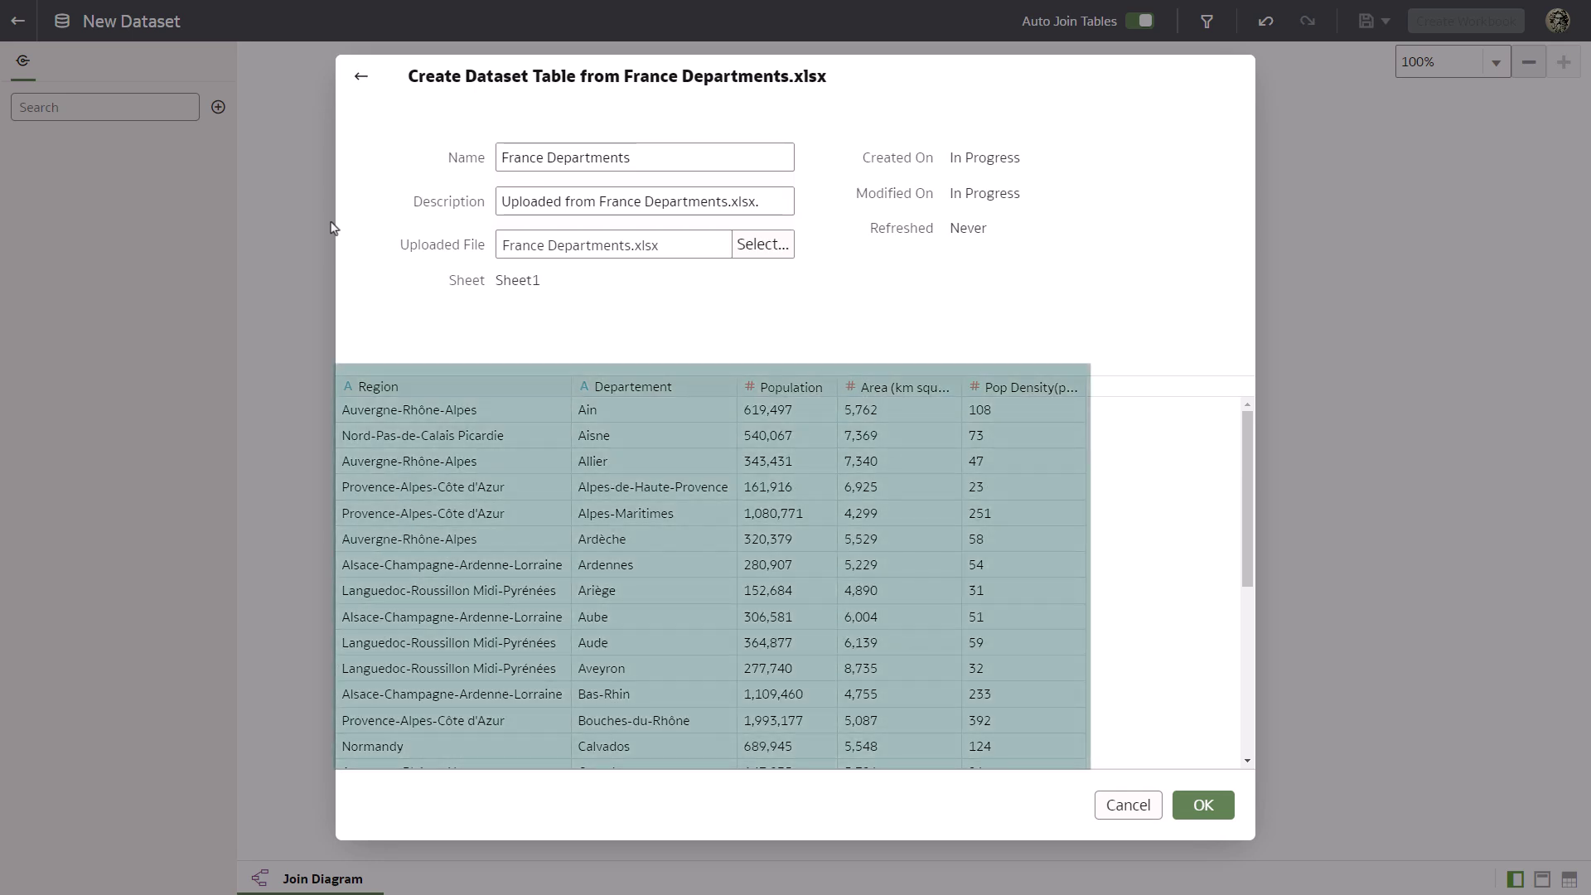
{"action": "scroll", "coordinate": [1226, 506], "scroll_direction": "down", "scroll_amount": 5}
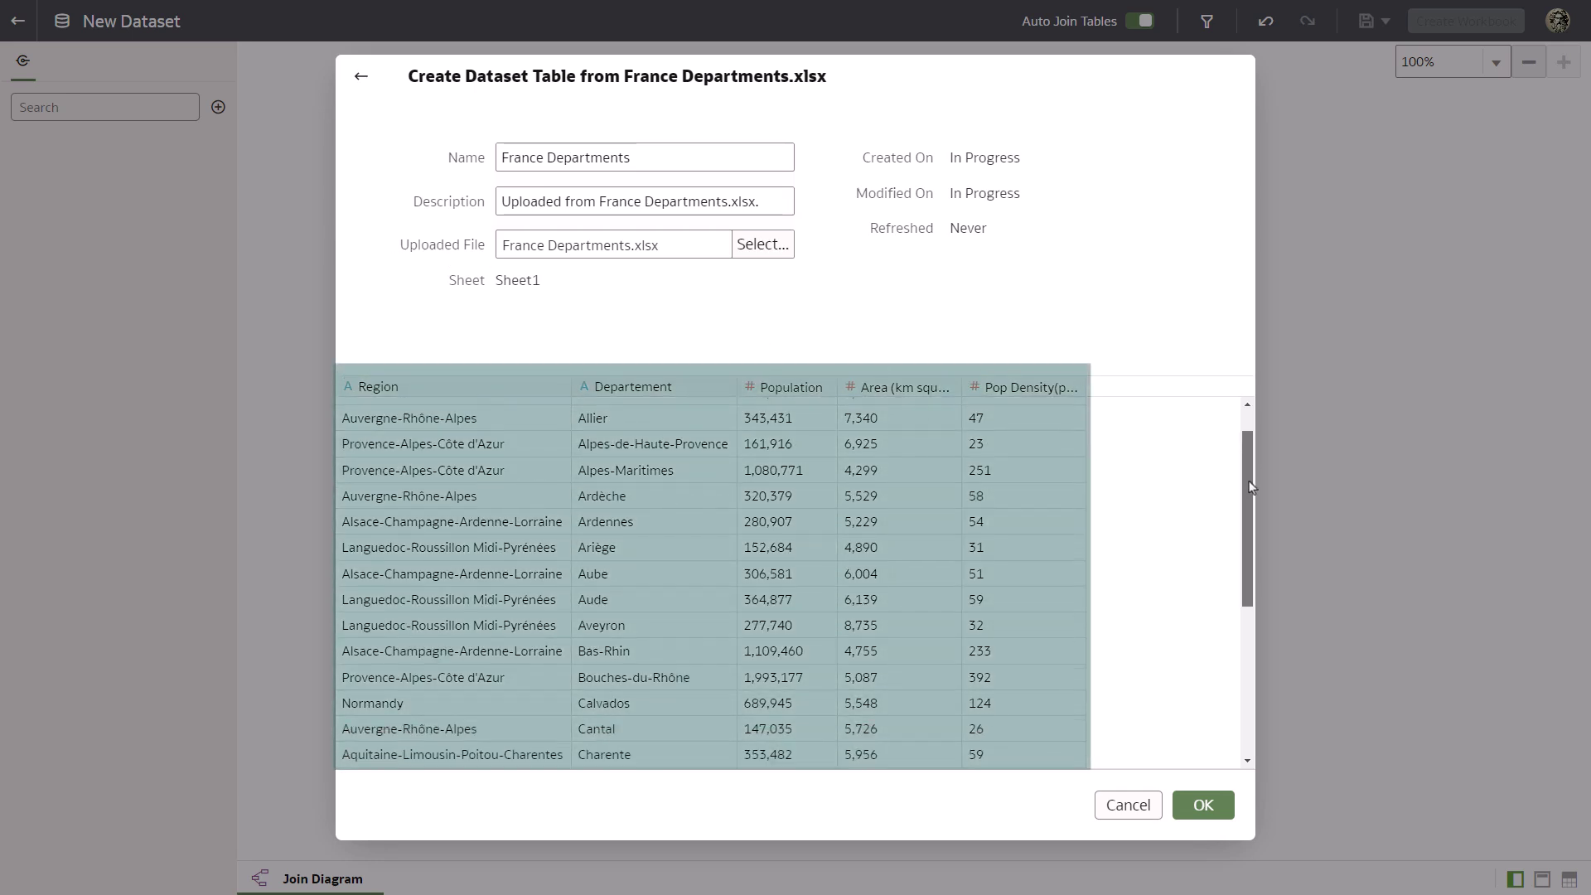
{"action": "scroll", "coordinate": [1251, 663], "scroll_direction": "down", "scroll_amount": 6}
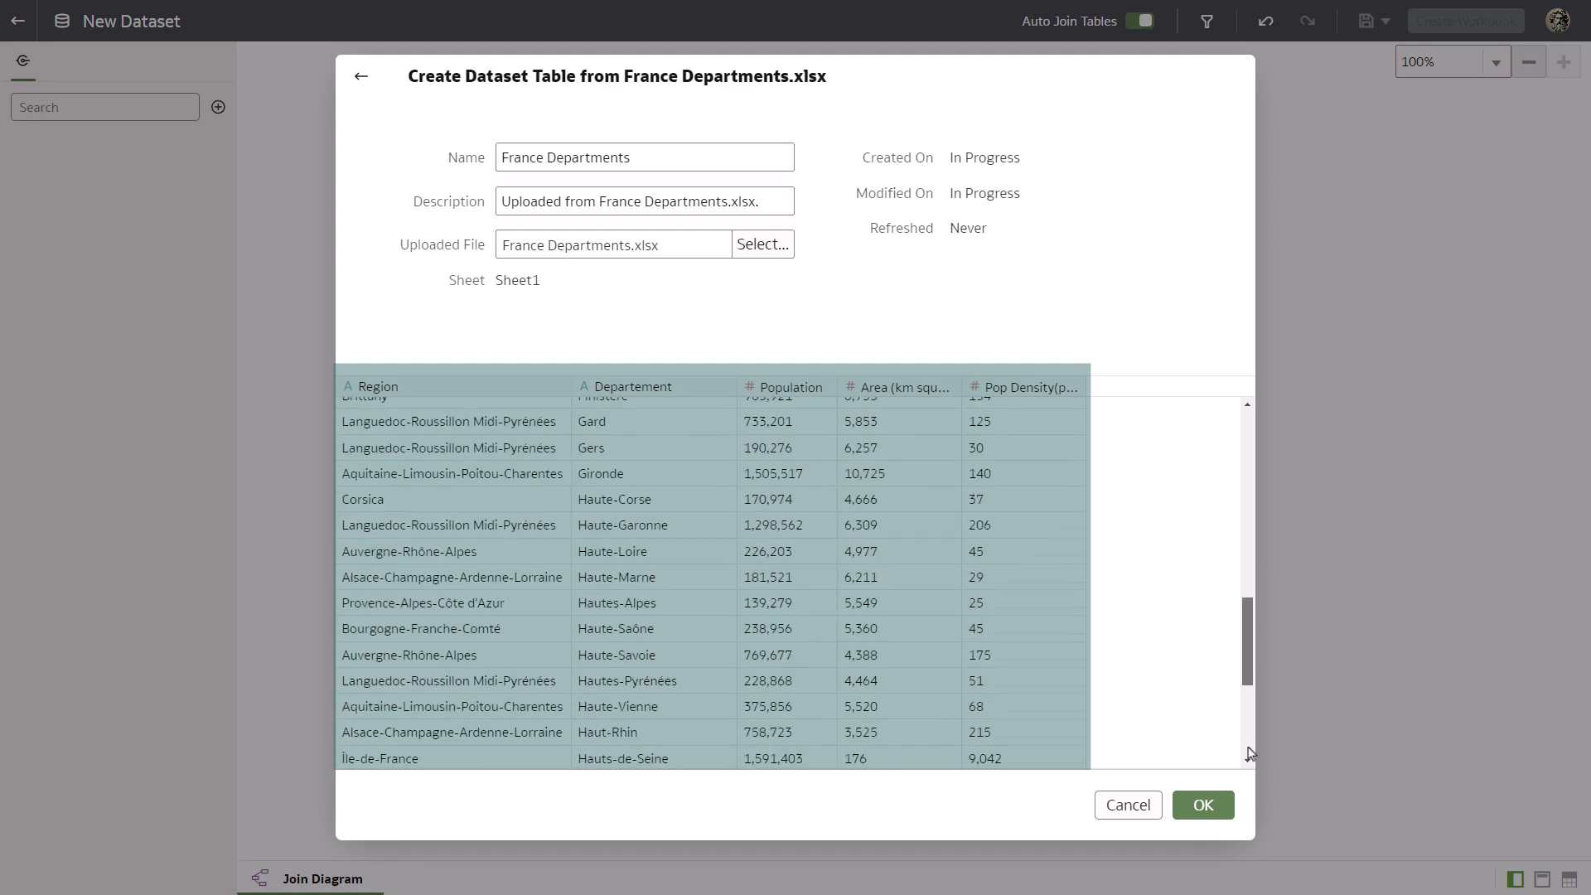
{"action": "scroll", "coordinate": [1243, 663], "scroll_direction": "up", "scroll_amount": 10}
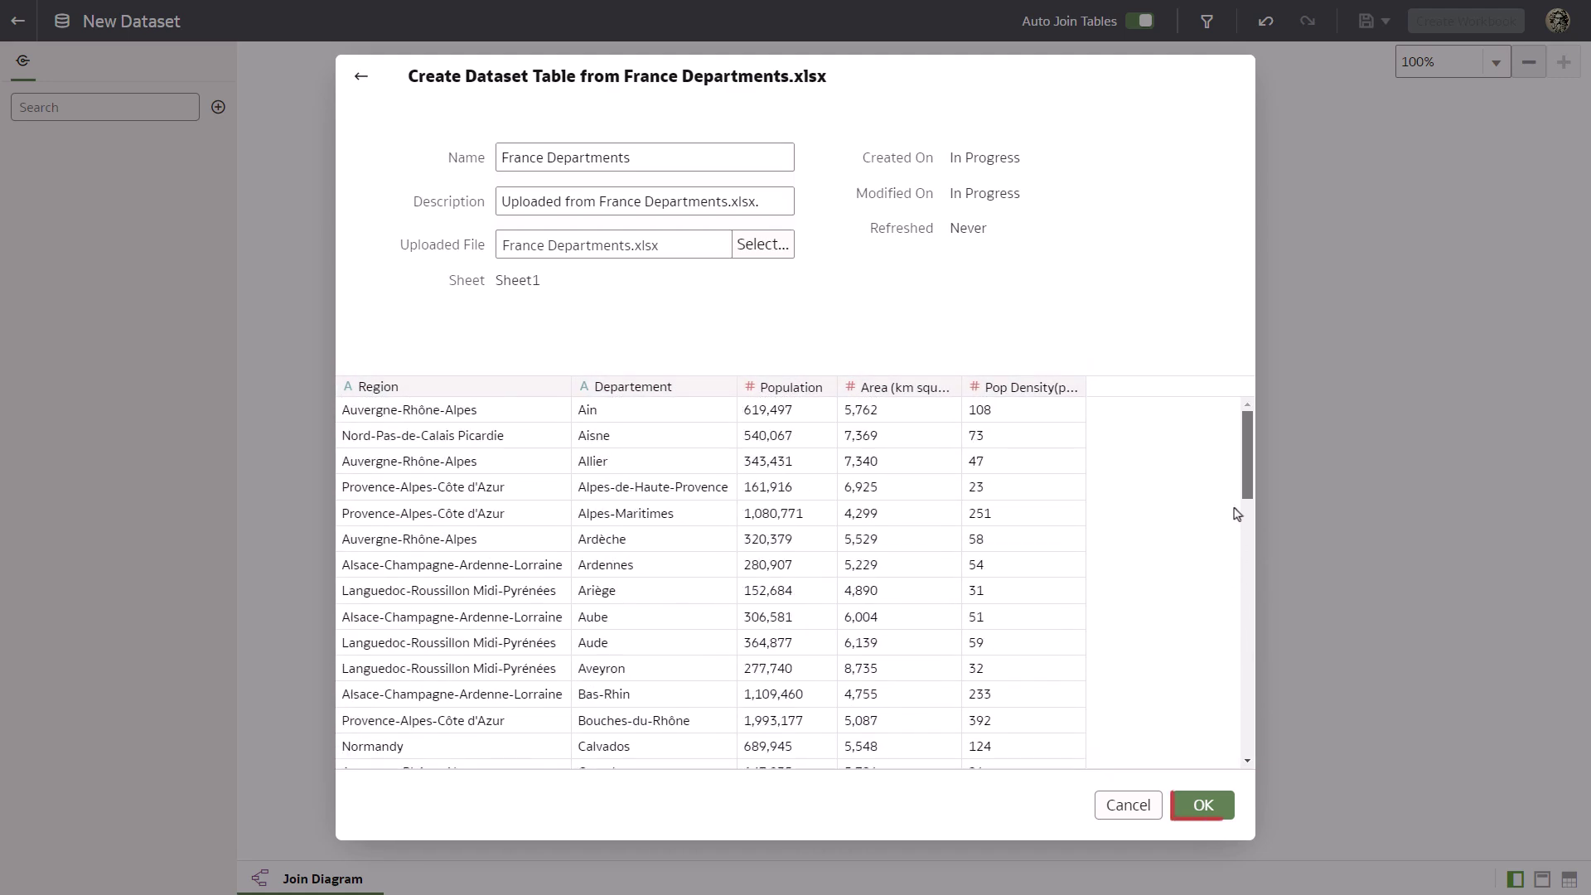
{"action": "left_click", "coordinate": [1205, 806]}
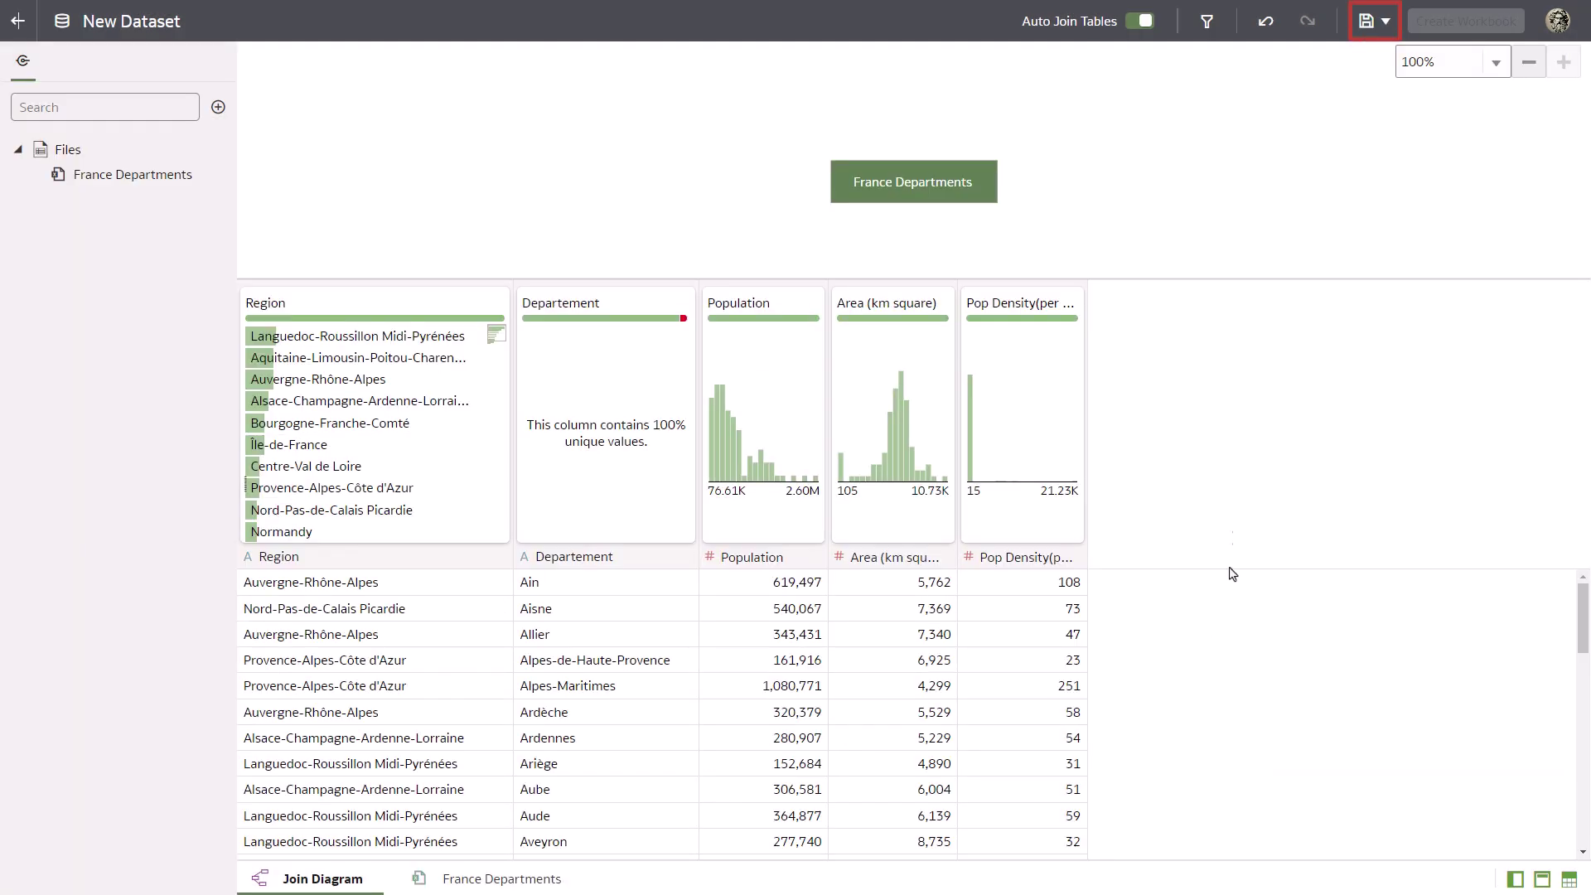
Save the dataset as 'France Population by Department'.
{"action": "left_click", "coordinate": [1365, 21]}
{"action": "type", "text": "France Population by Department"}
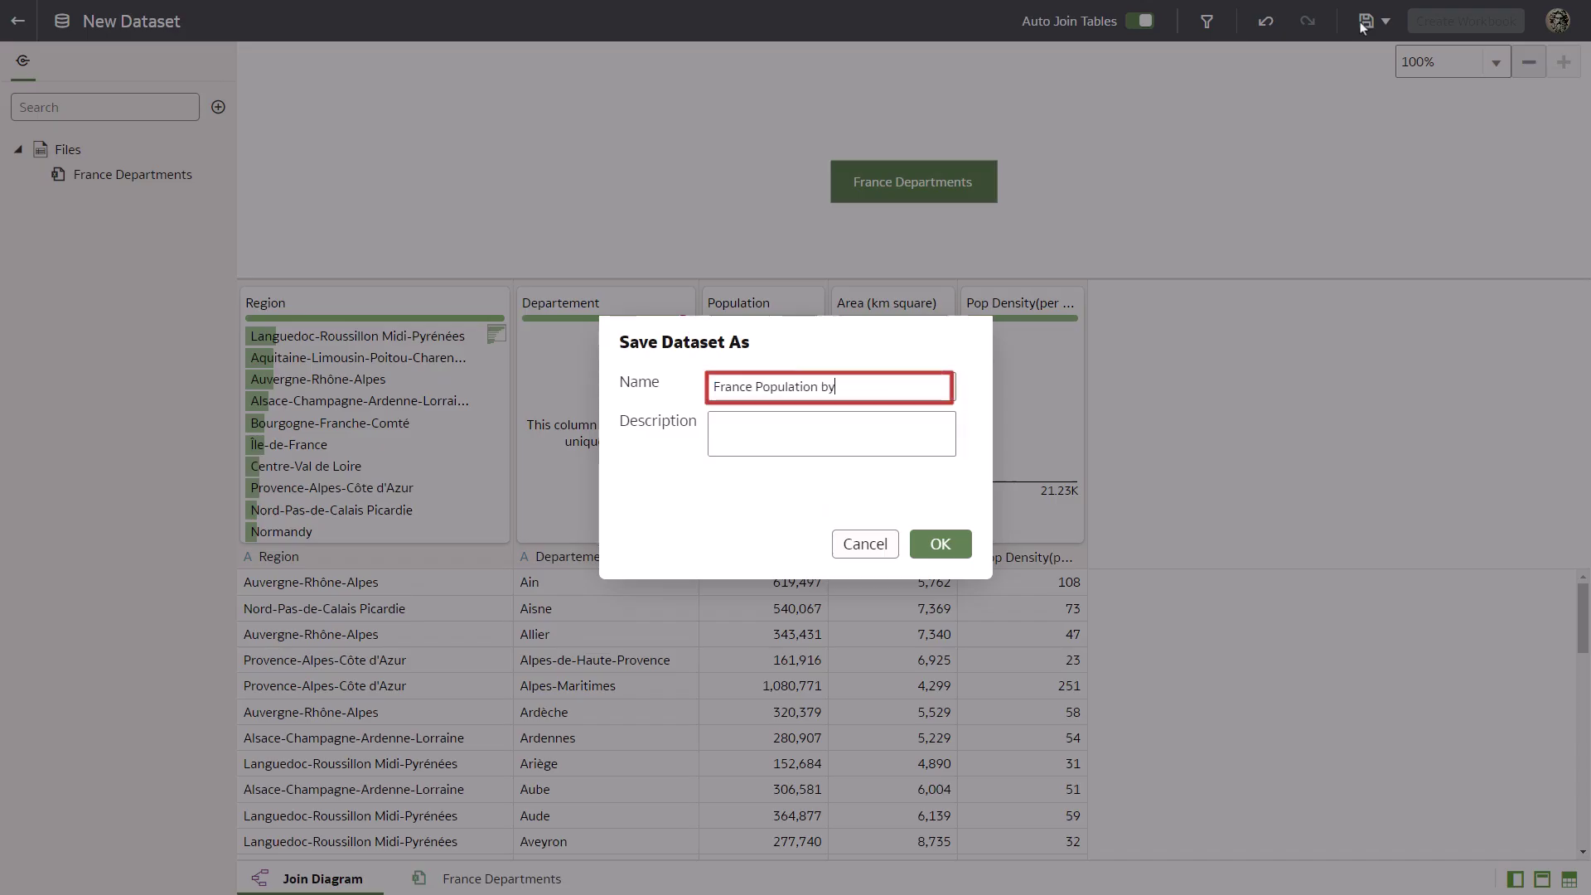
{"action": "left_click", "coordinate": [939, 544]}
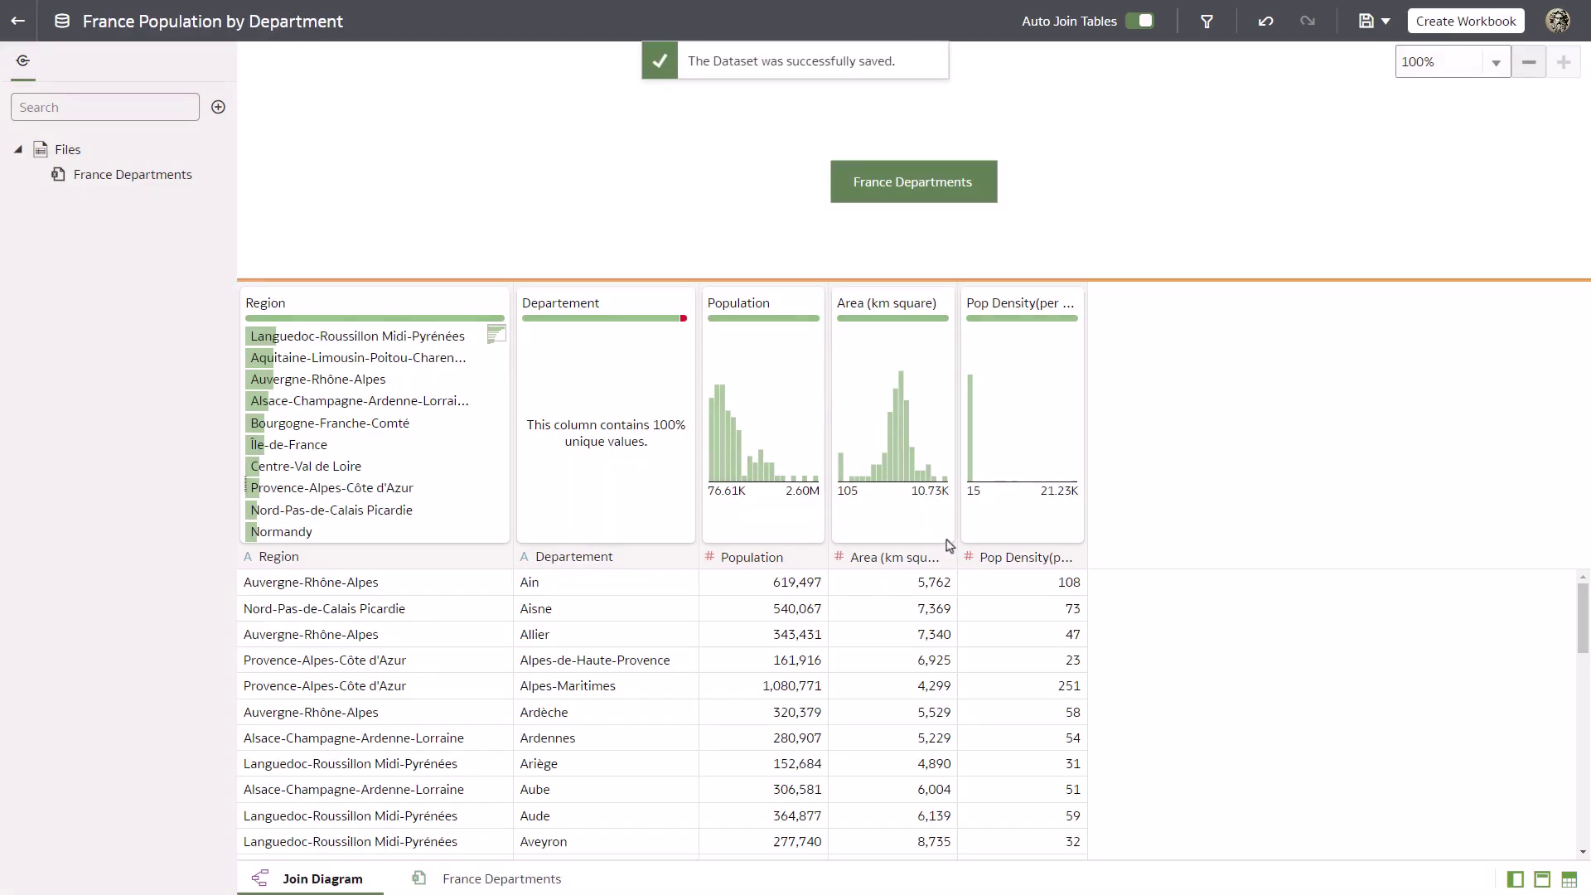
Create a workbook from the dataset and save it as 'France Population by Department'.
{"action": "left_click", "coordinate": [1466, 25]}
{"action": "type", "text": "Fra"}
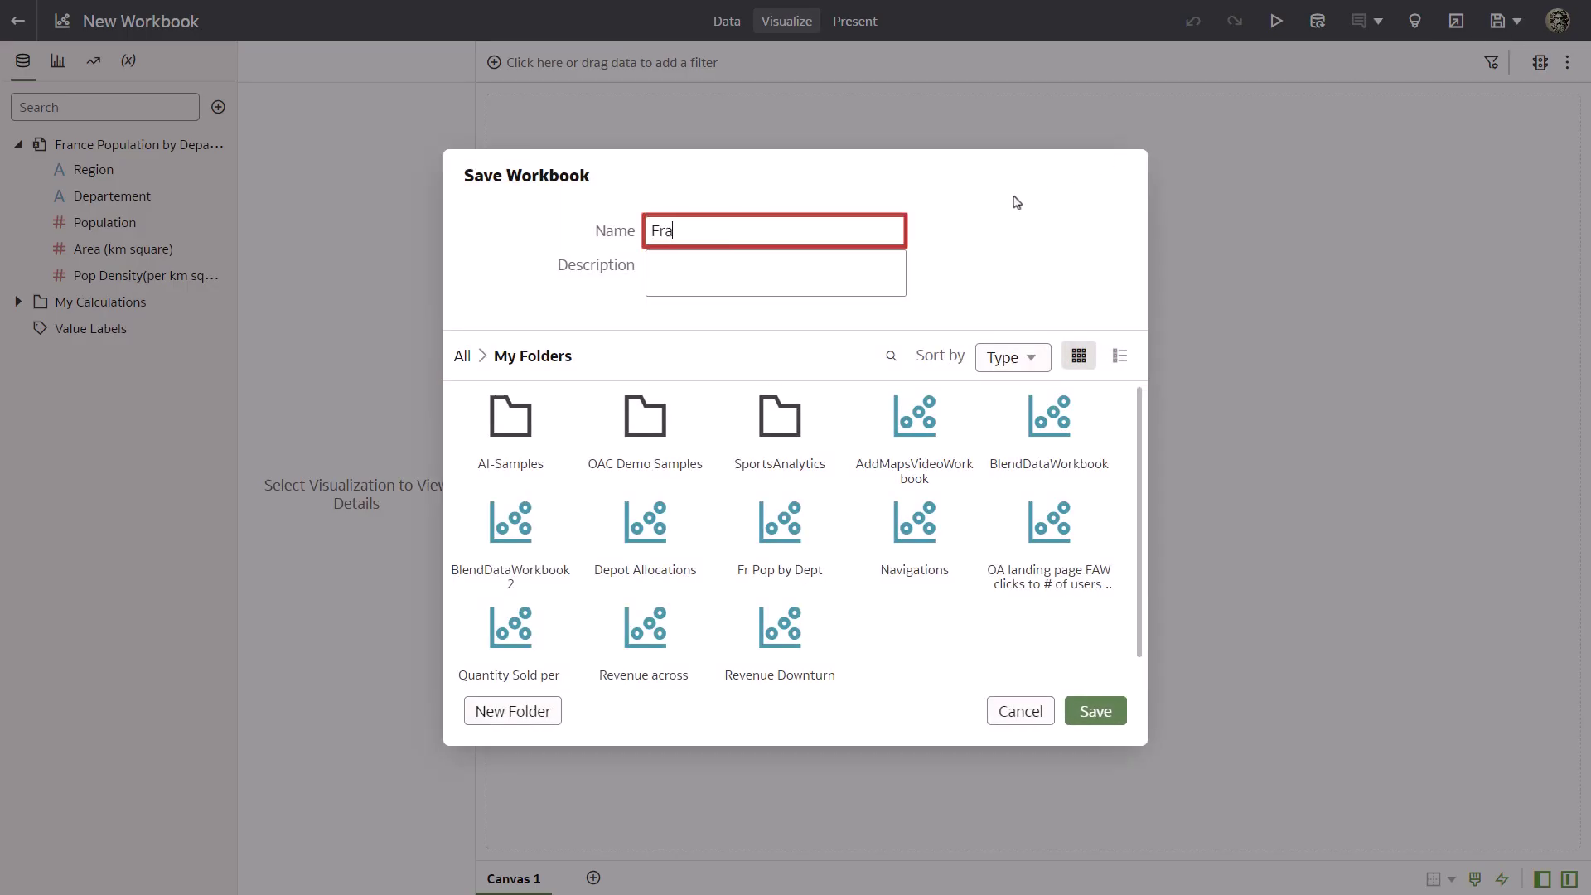
{"action": "type", "text": "nce Population by Department"}
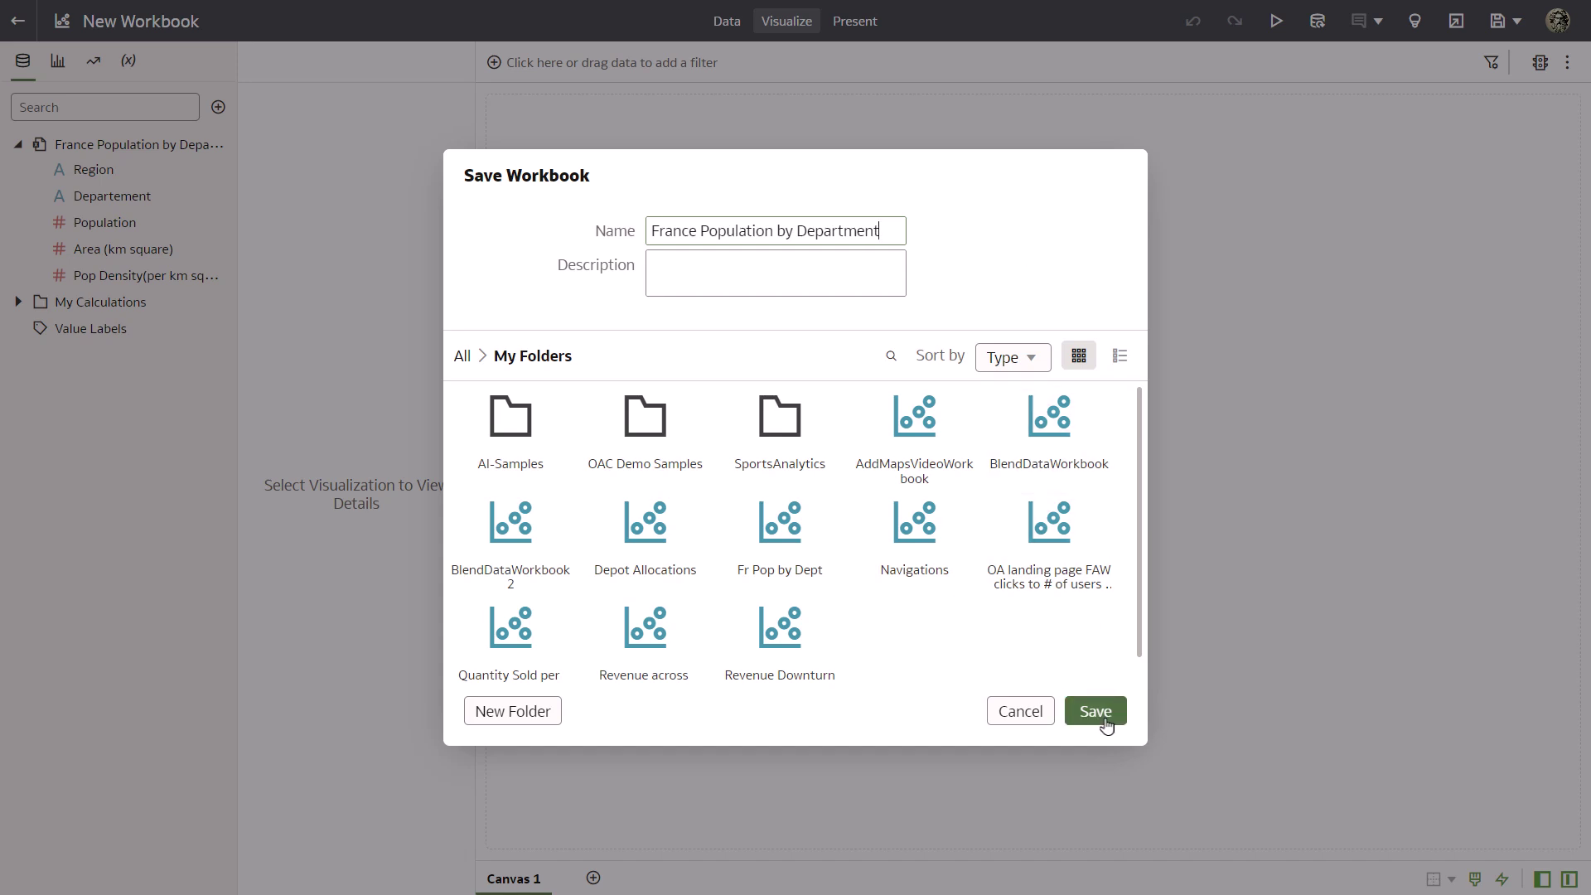
{"action": "left_click", "coordinate": [1100, 717]}
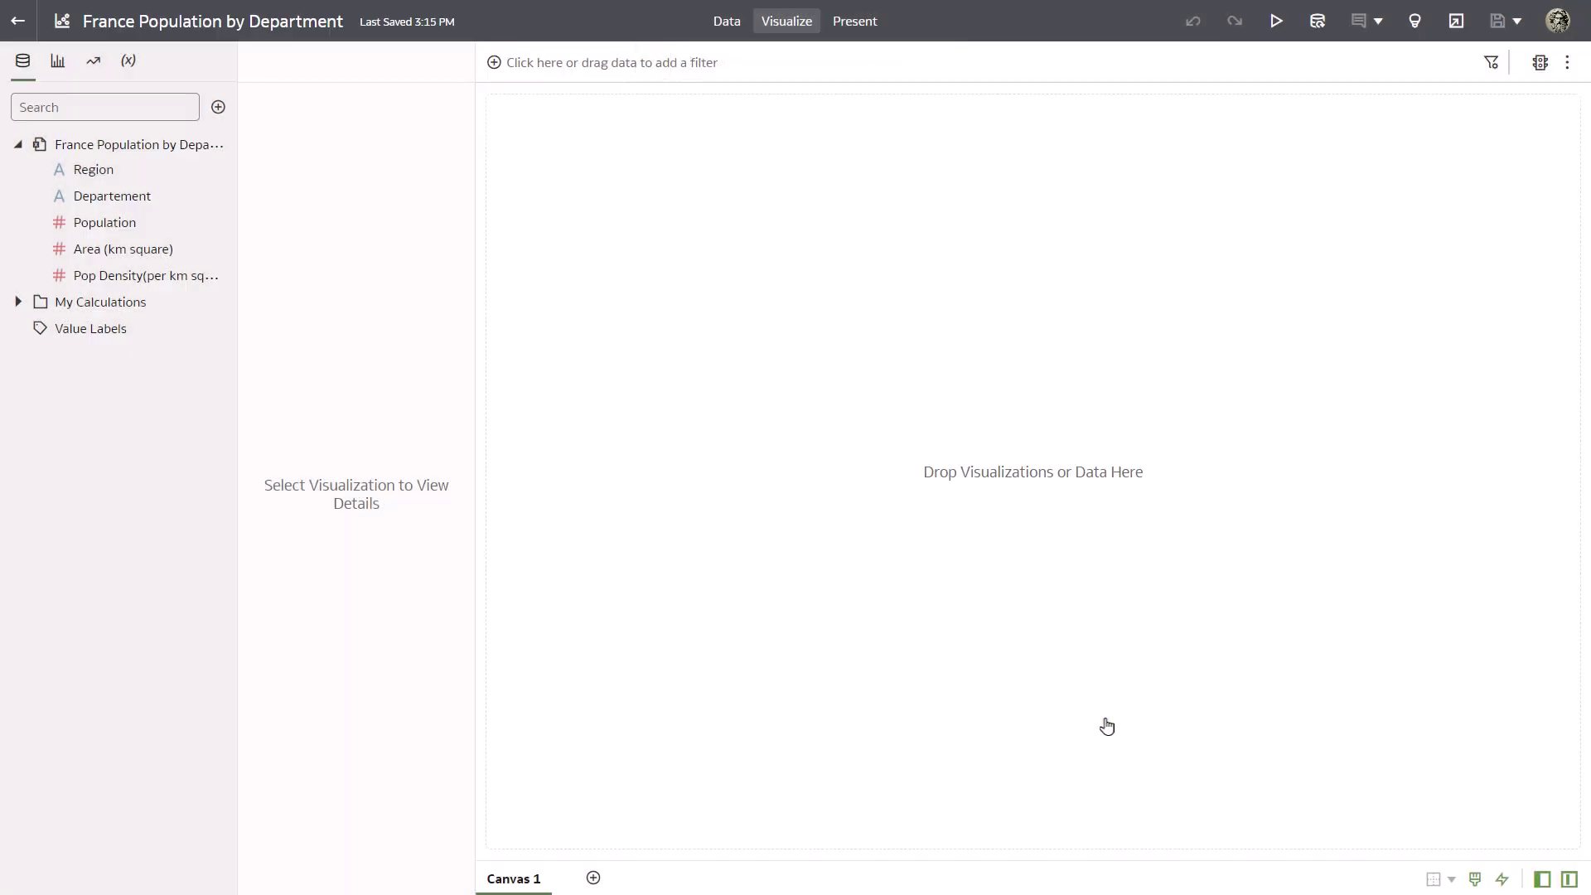
Show Departement, Population and Pop Density as a table and save the workbook.
{"action": "left_click", "coordinate": [100, 199], "text": "ctrl"}
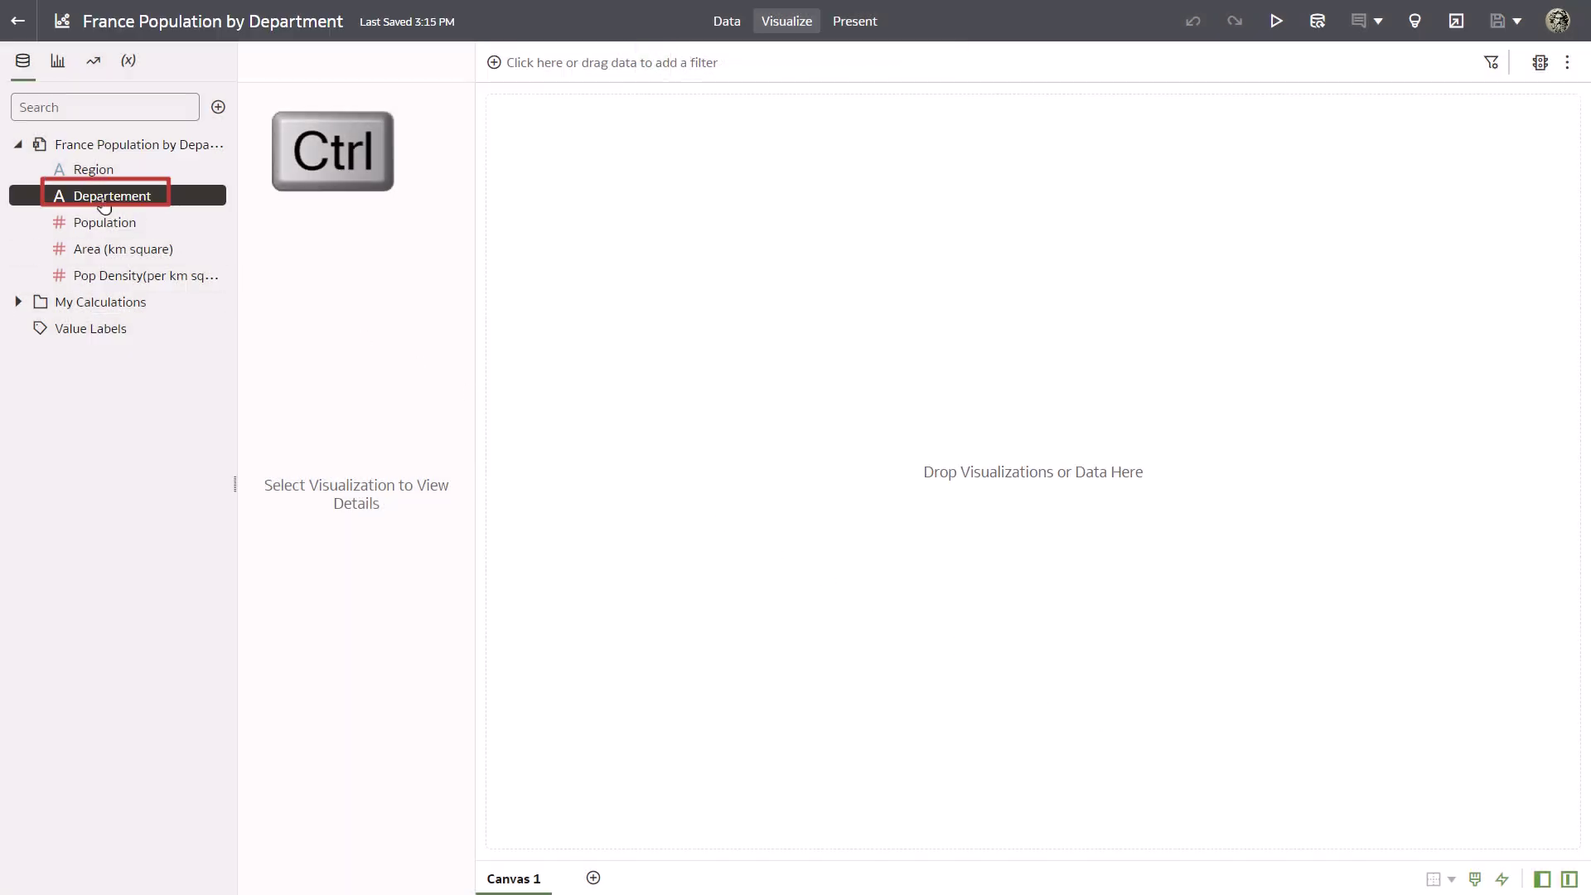
{"action": "left_click", "coordinate": [89, 225], "text": "ctrl"}
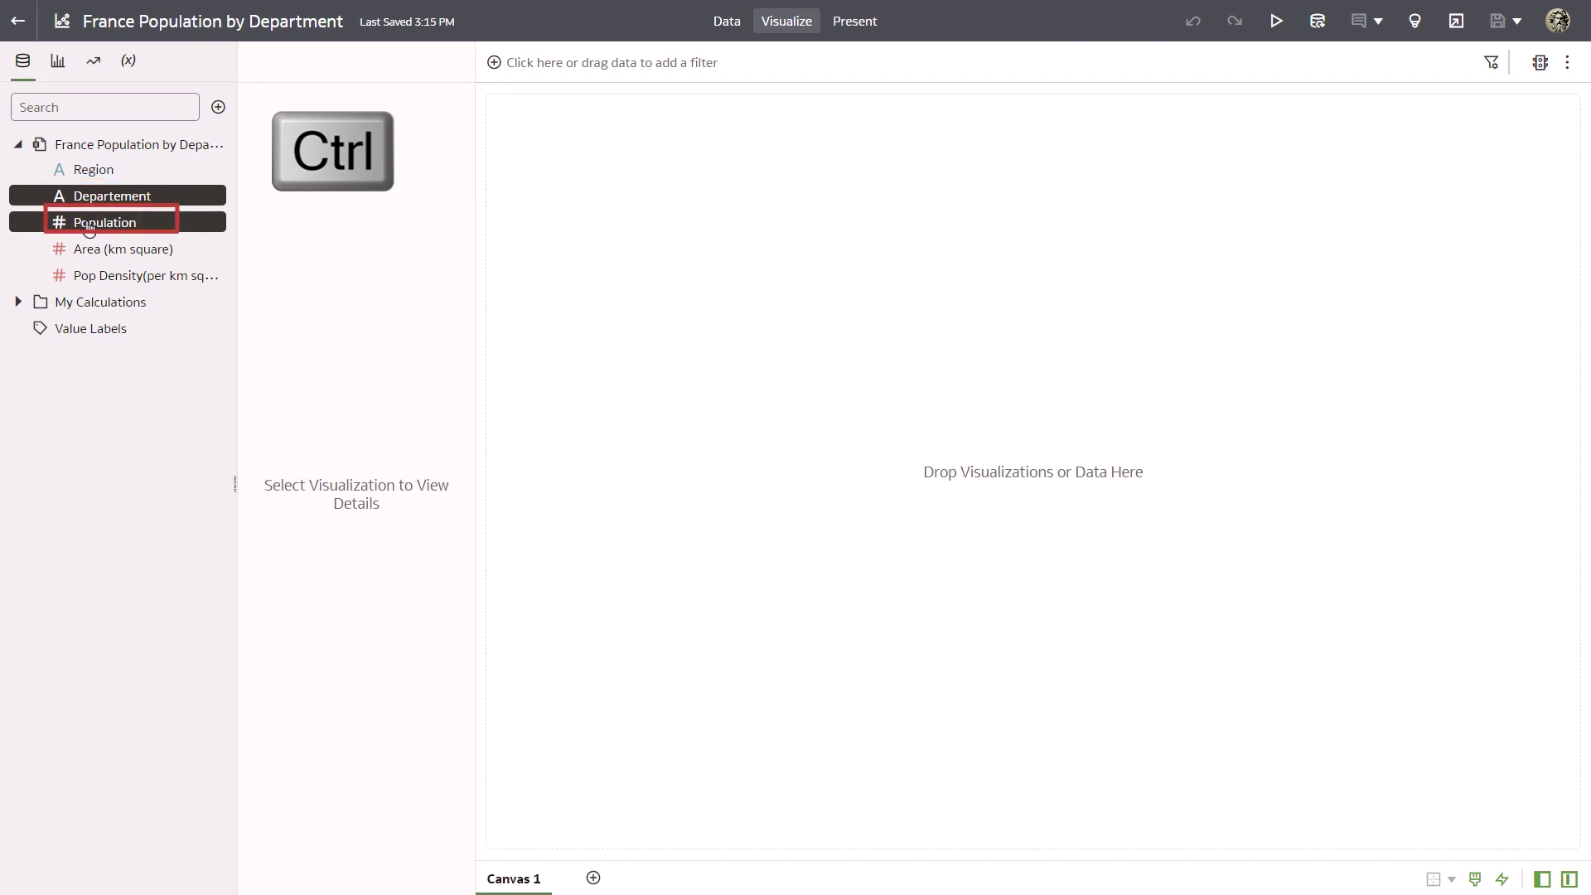
{"action": "left_click", "coordinate": [98, 279], "text": "ctrl"}
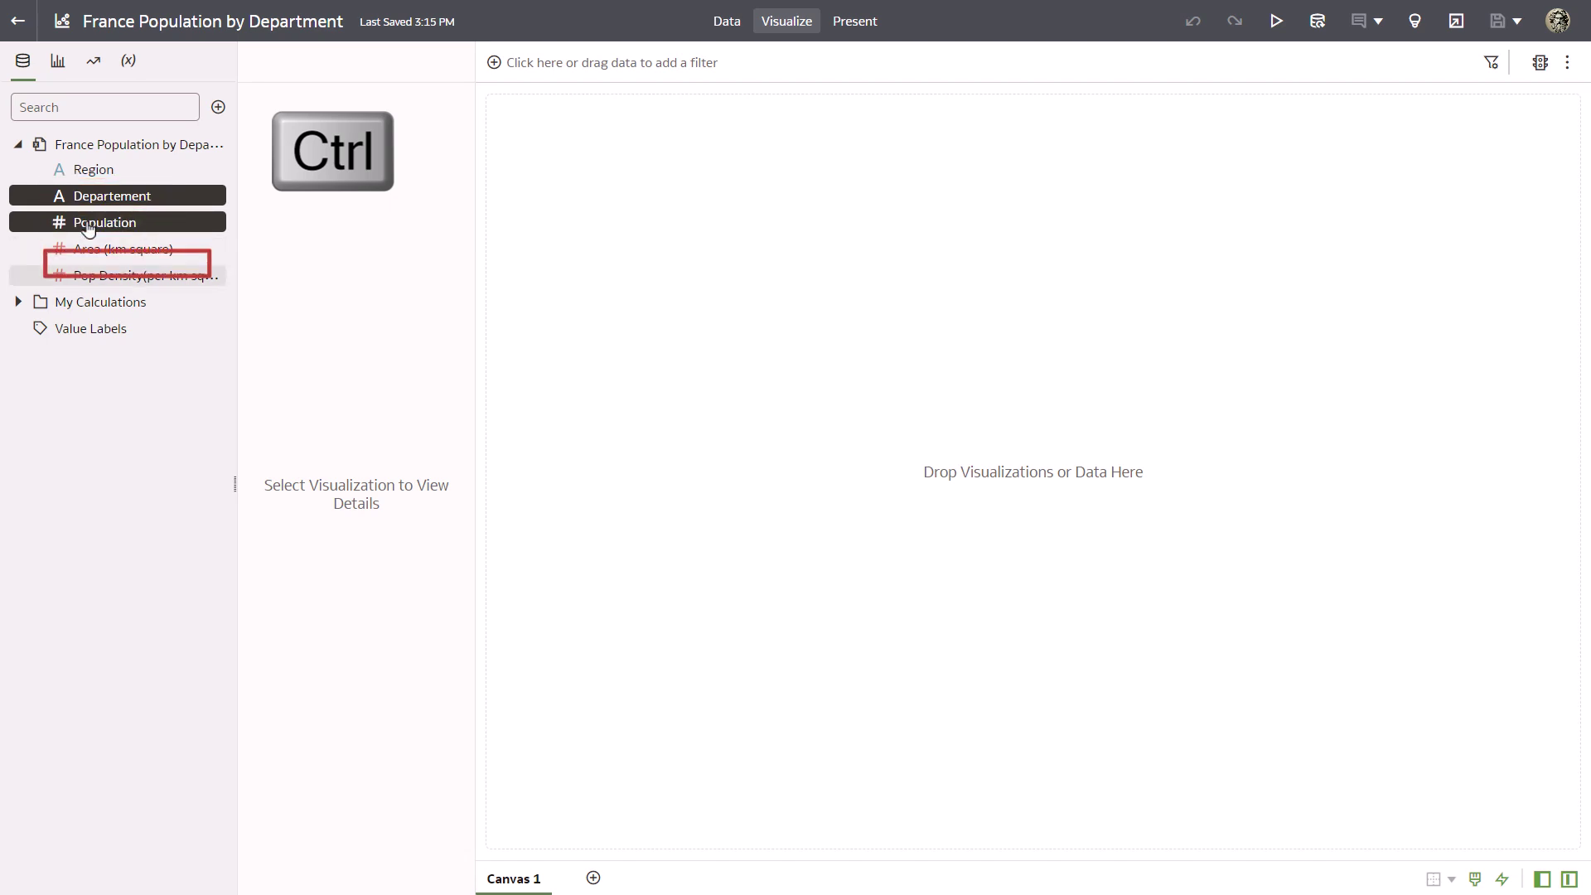
{"action": "right_click", "coordinate": [98, 280]}
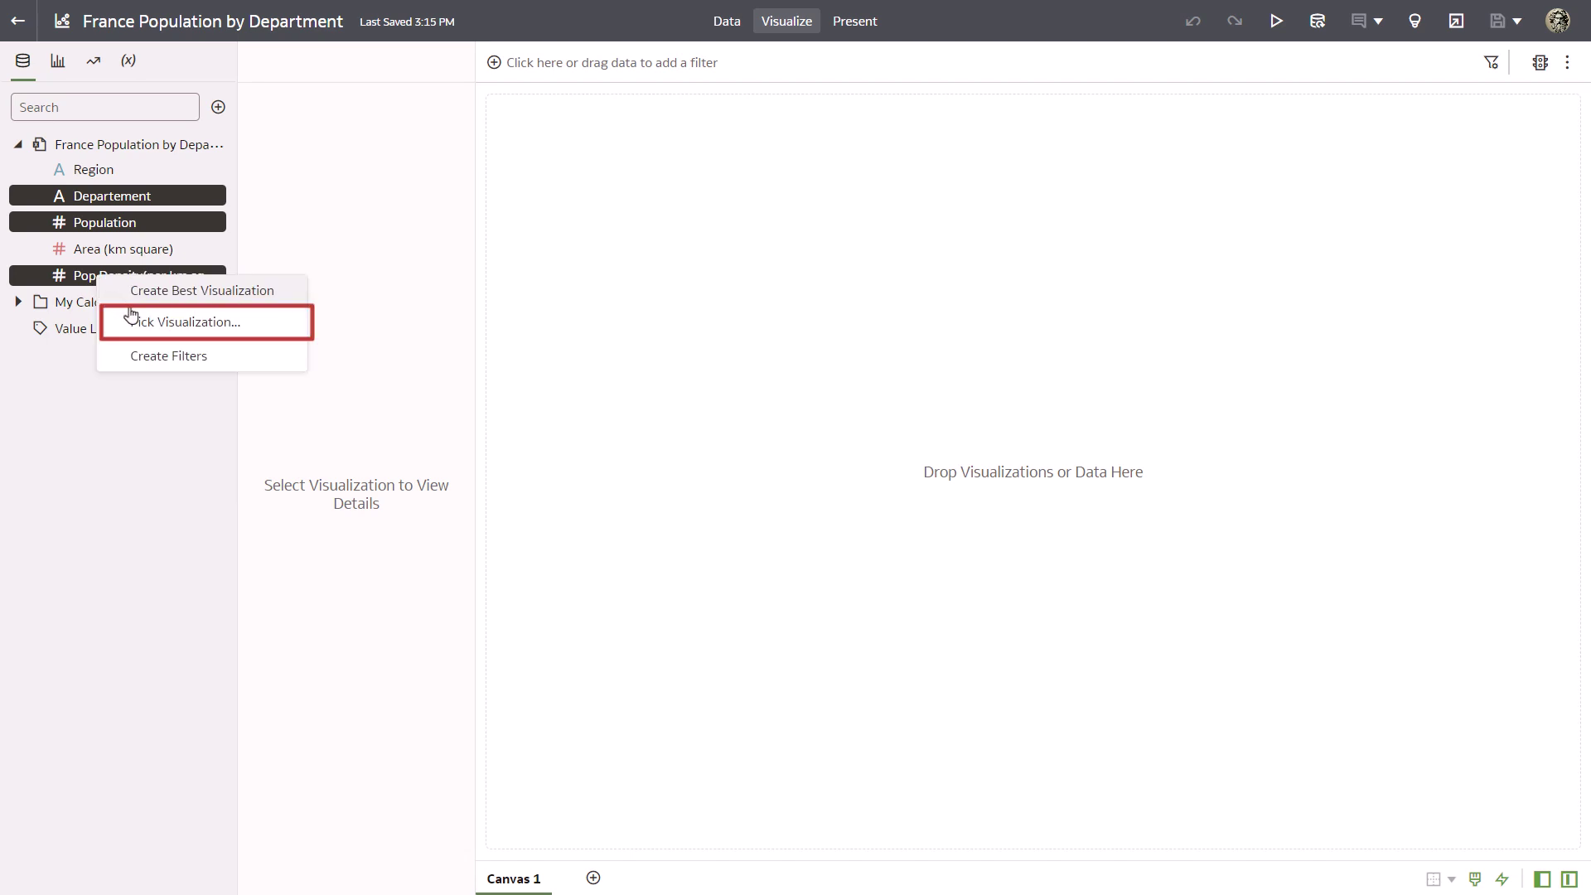
{"action": "left_click", "coordinate": [156, 333]}
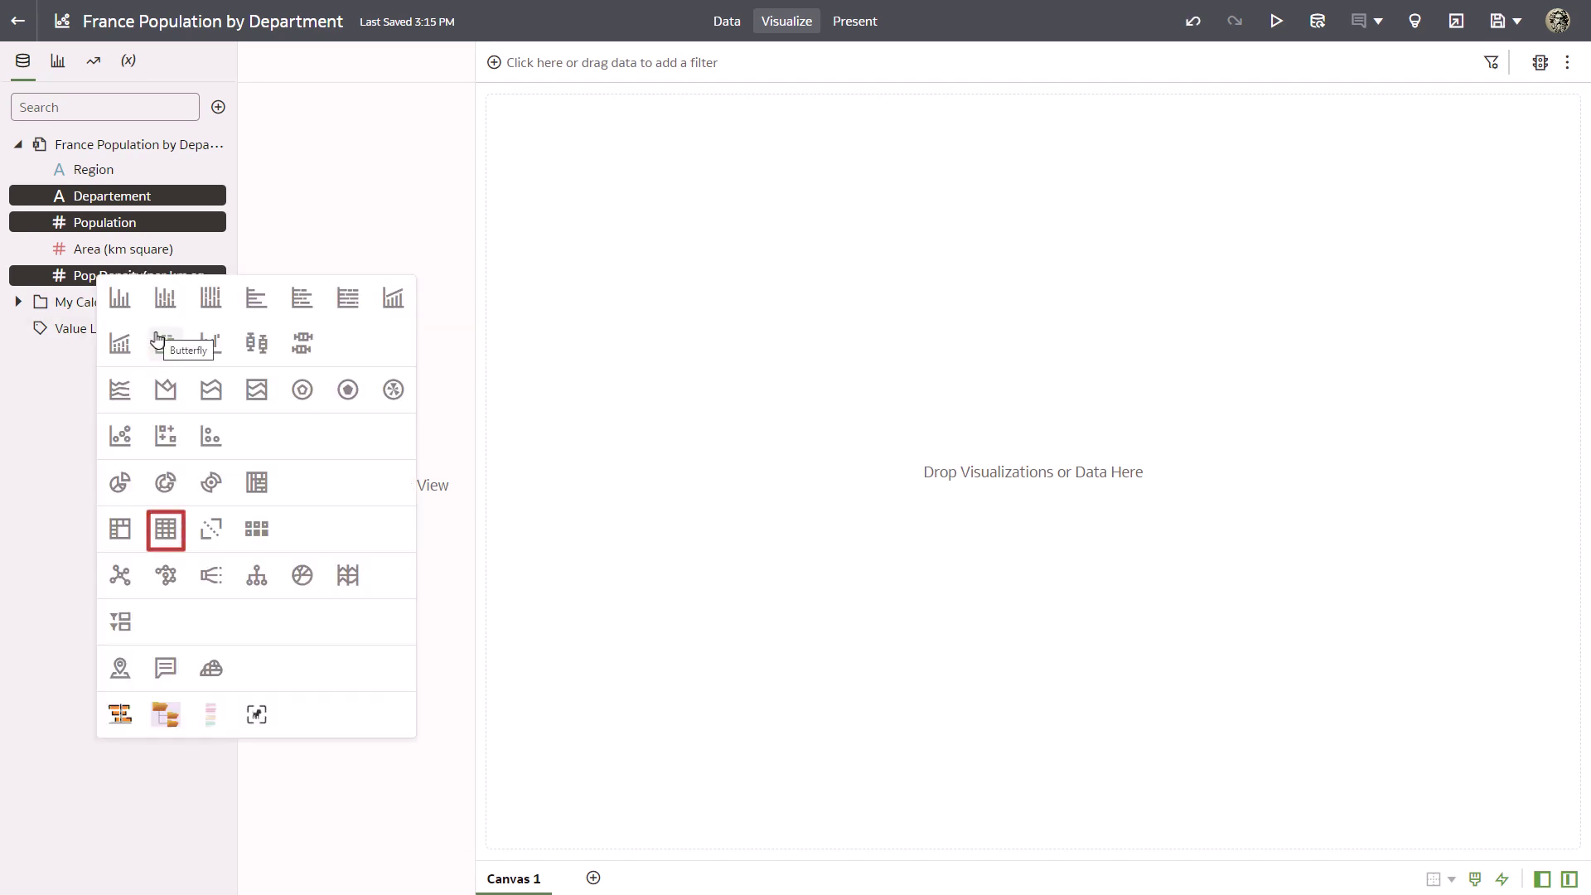
{"action": "left_click", "coordinate": [168, 536]}
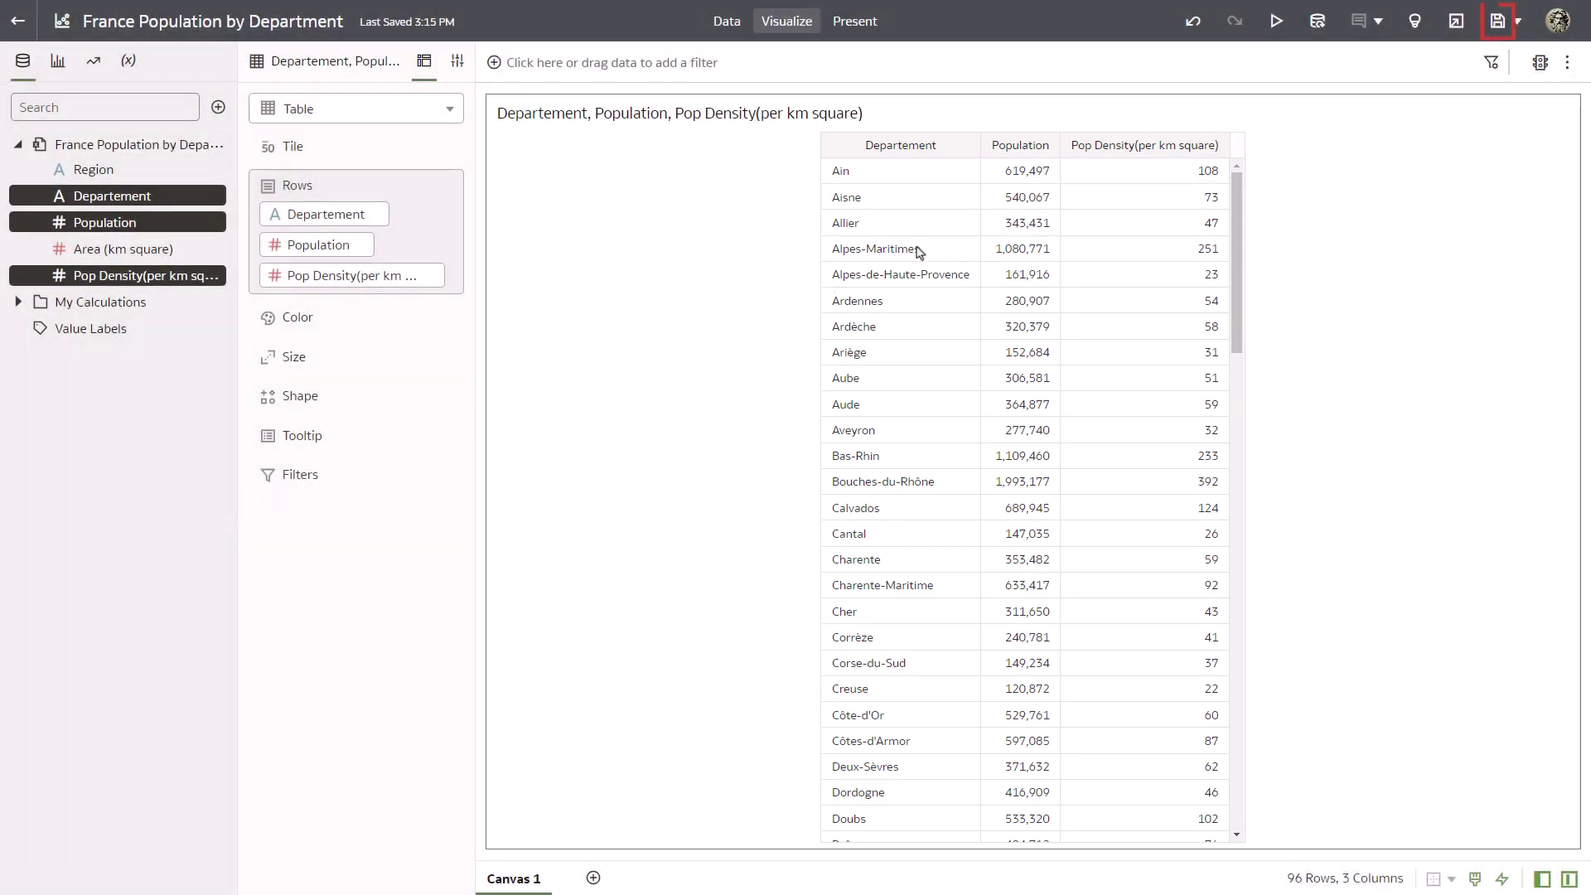
{"action": "left_click", "coordinate": [1498, 23]}
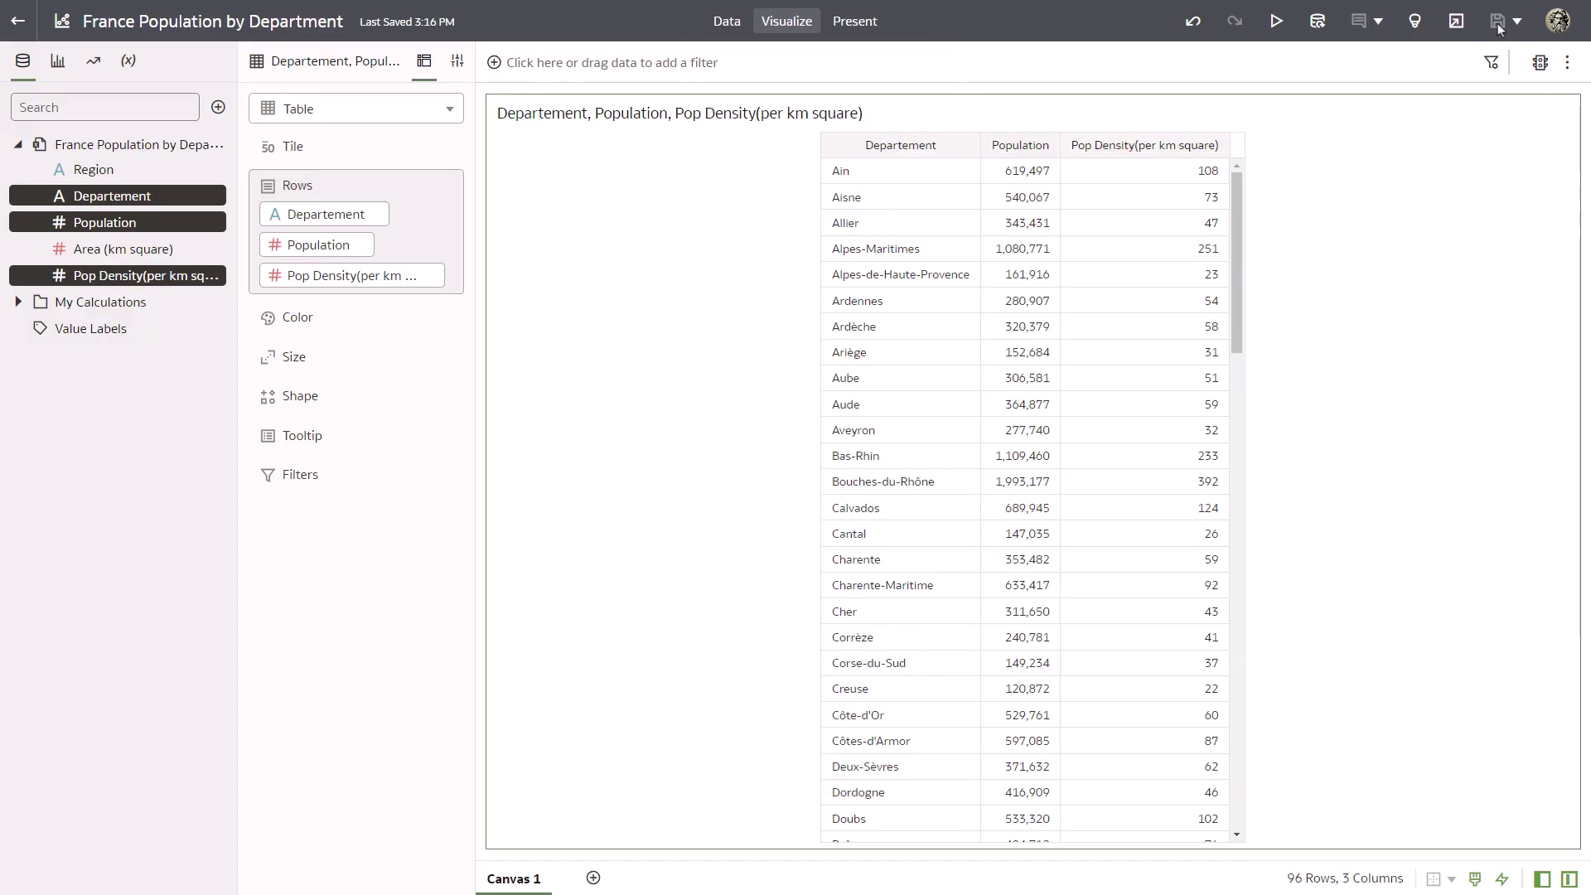
Go to the Console's Maps management page.
{"action": "left_click", "coordinate": [18, 22]}
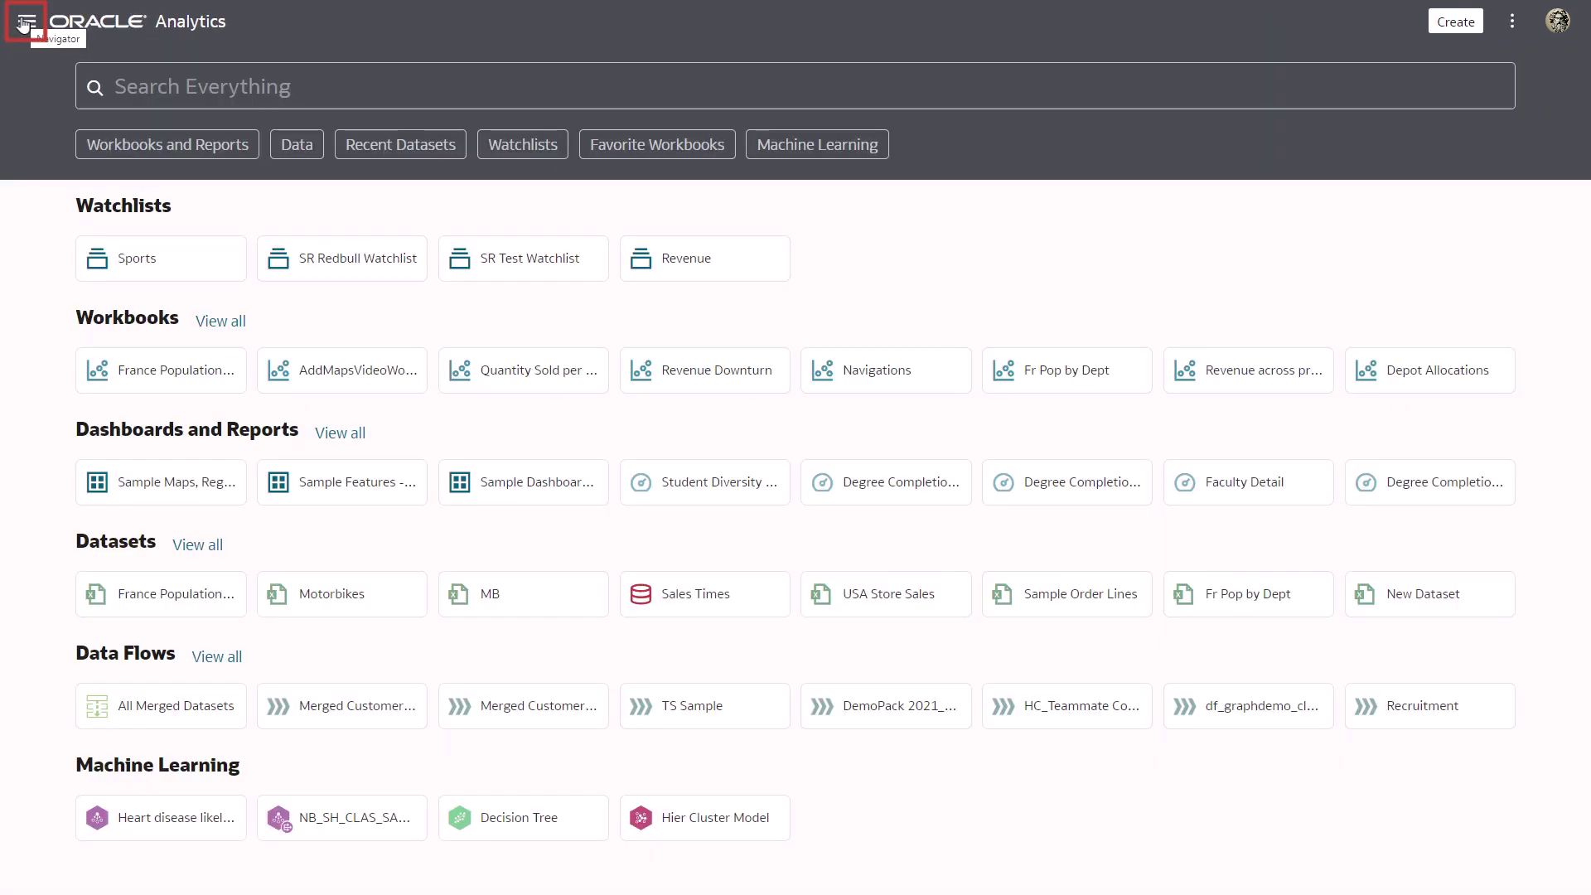
{"action": "left_click", "coordinate": [18, 19]}
{"action": "left_click", "coordinate": [87, 404]}
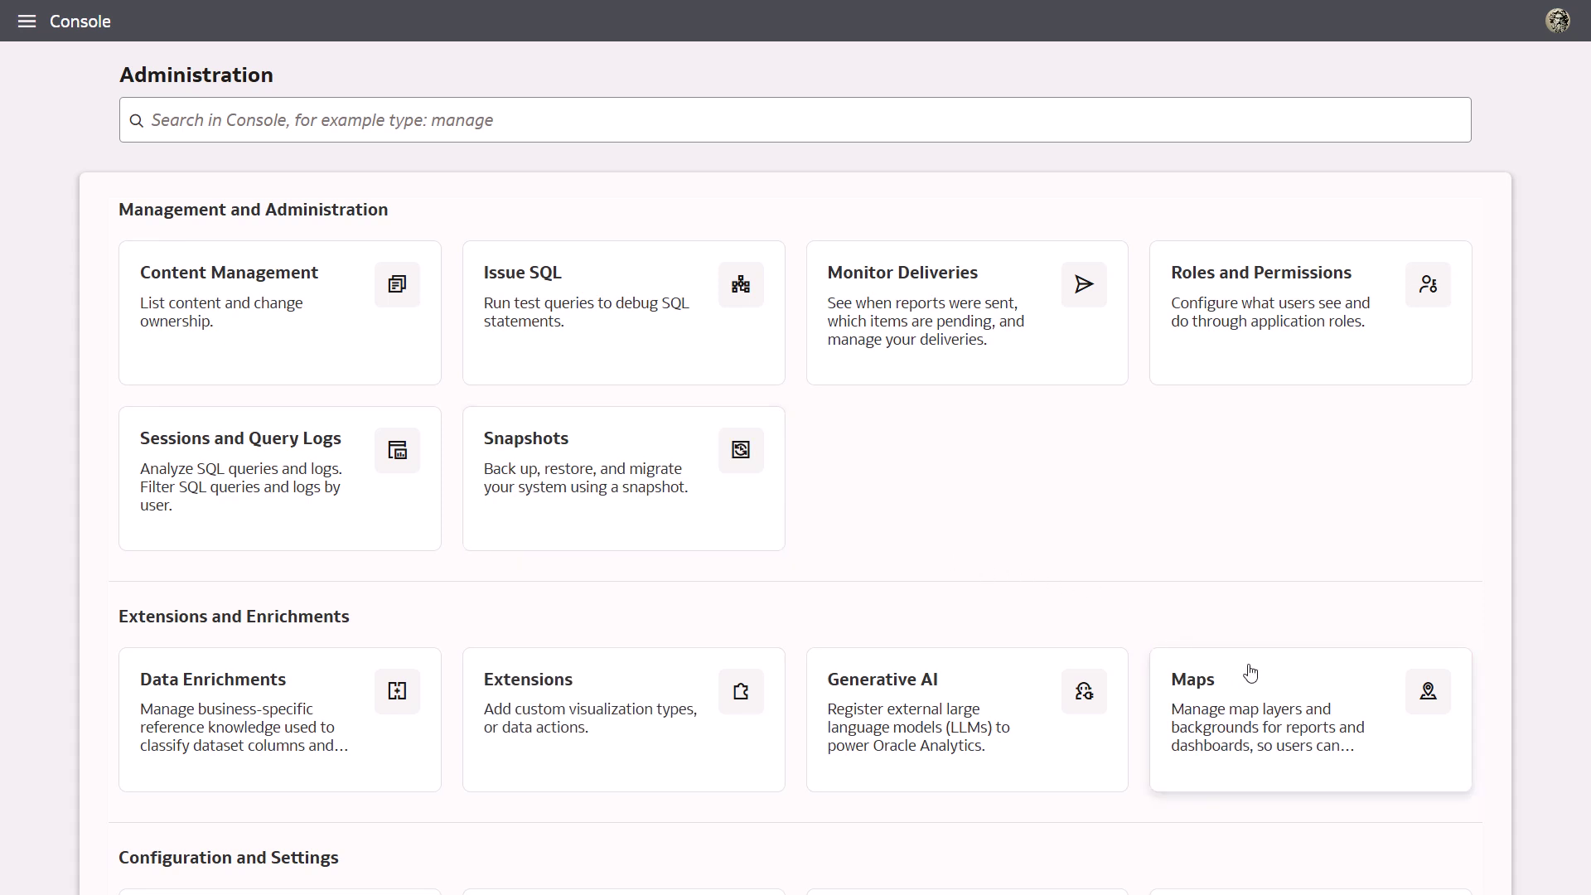
{"action": "left_click", "coordinate": [1280, 681]}
{"action": "scroll", "coordinate": [1560, 272], "scroll_direction": "down", "scroll_amount": 2}
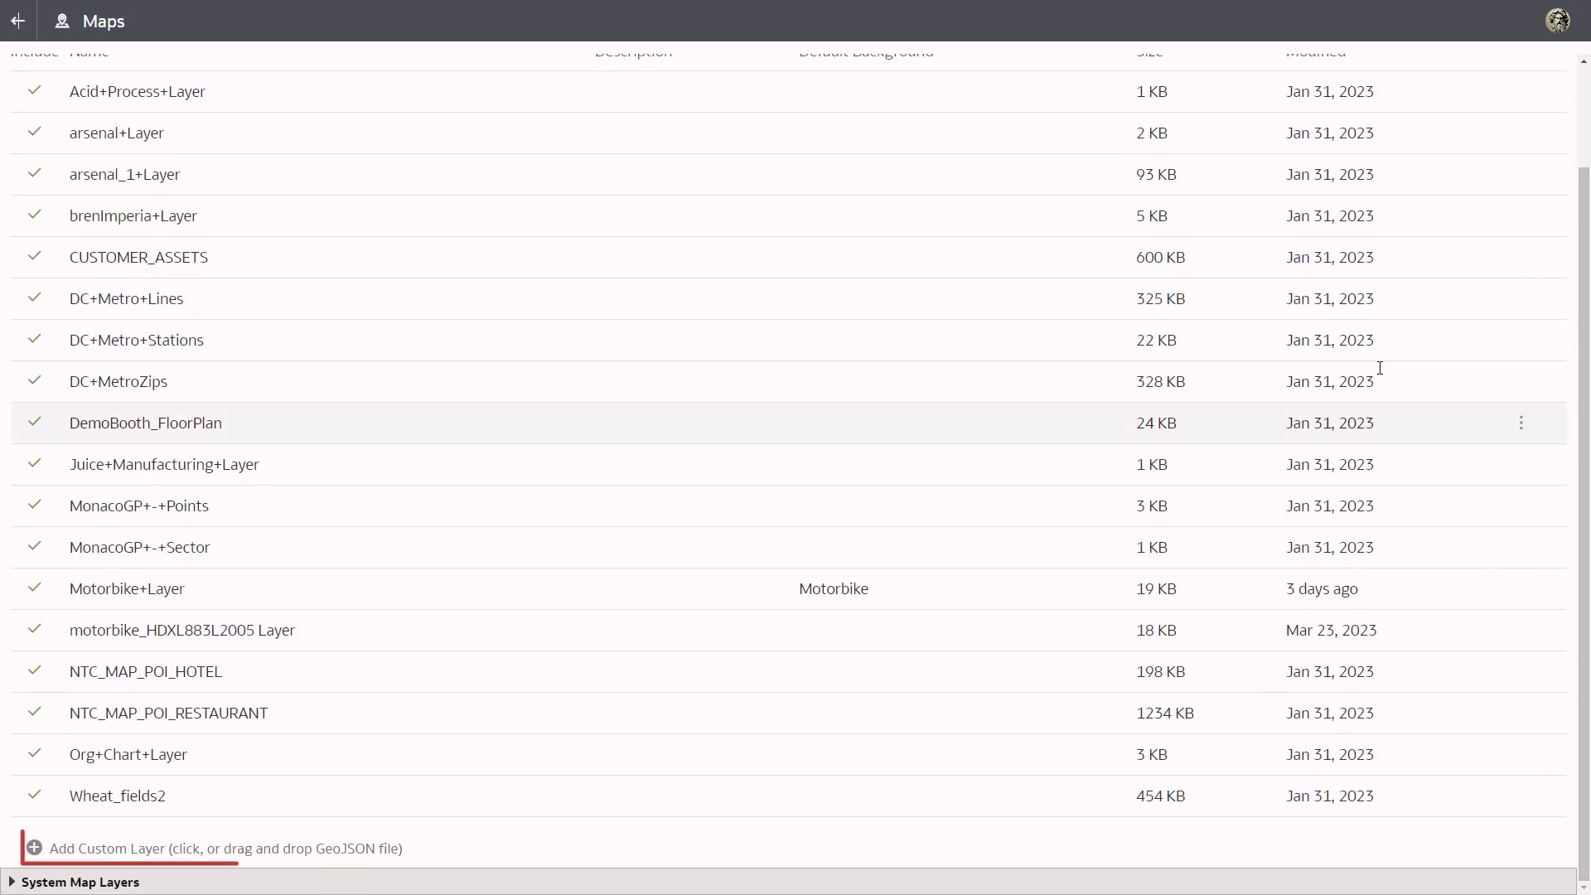
Add France Departments.geo.json as a custom map layer using nom as the layer key.
{"action": "left_click", "coordinate": [97, 838]}
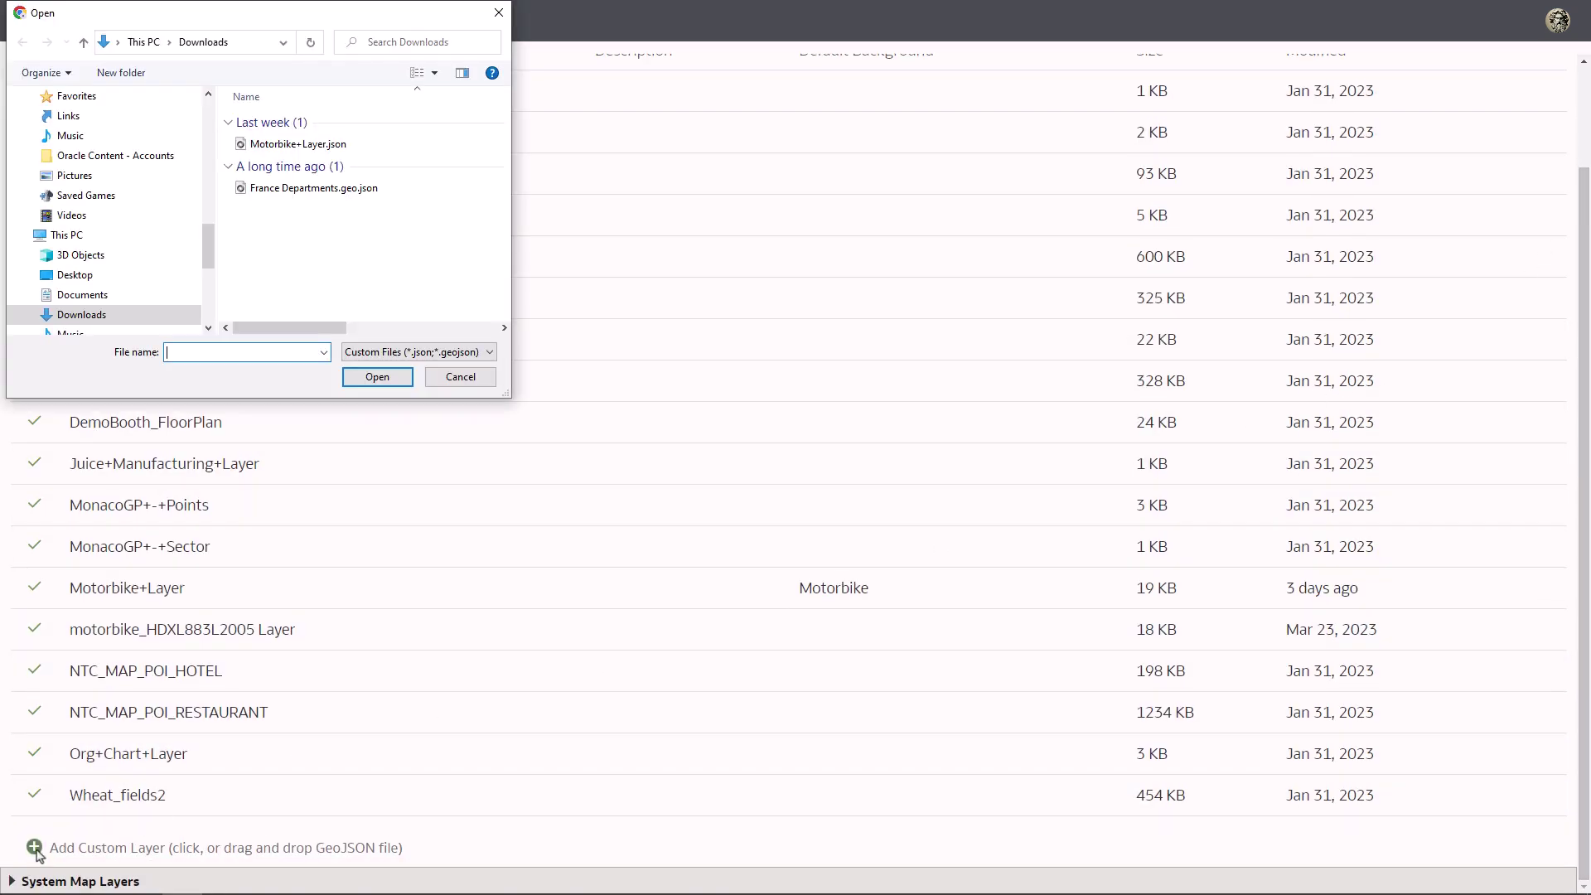
{"action": "left_click", "coordinate": [303, 191]}
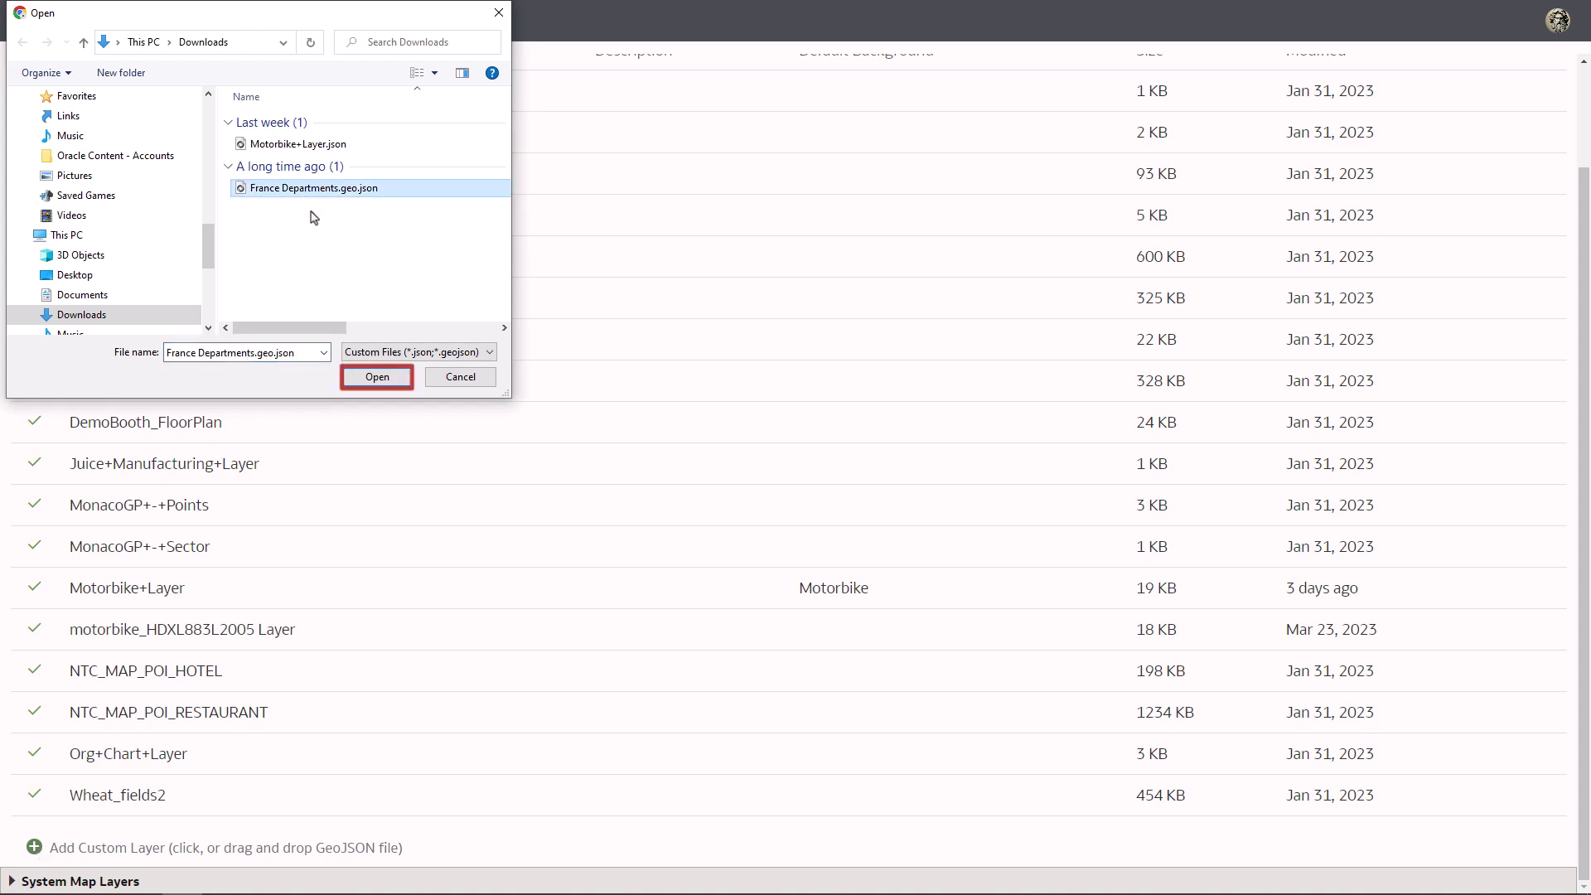
{"action": "left_click", "coordinate": [375, 377]}
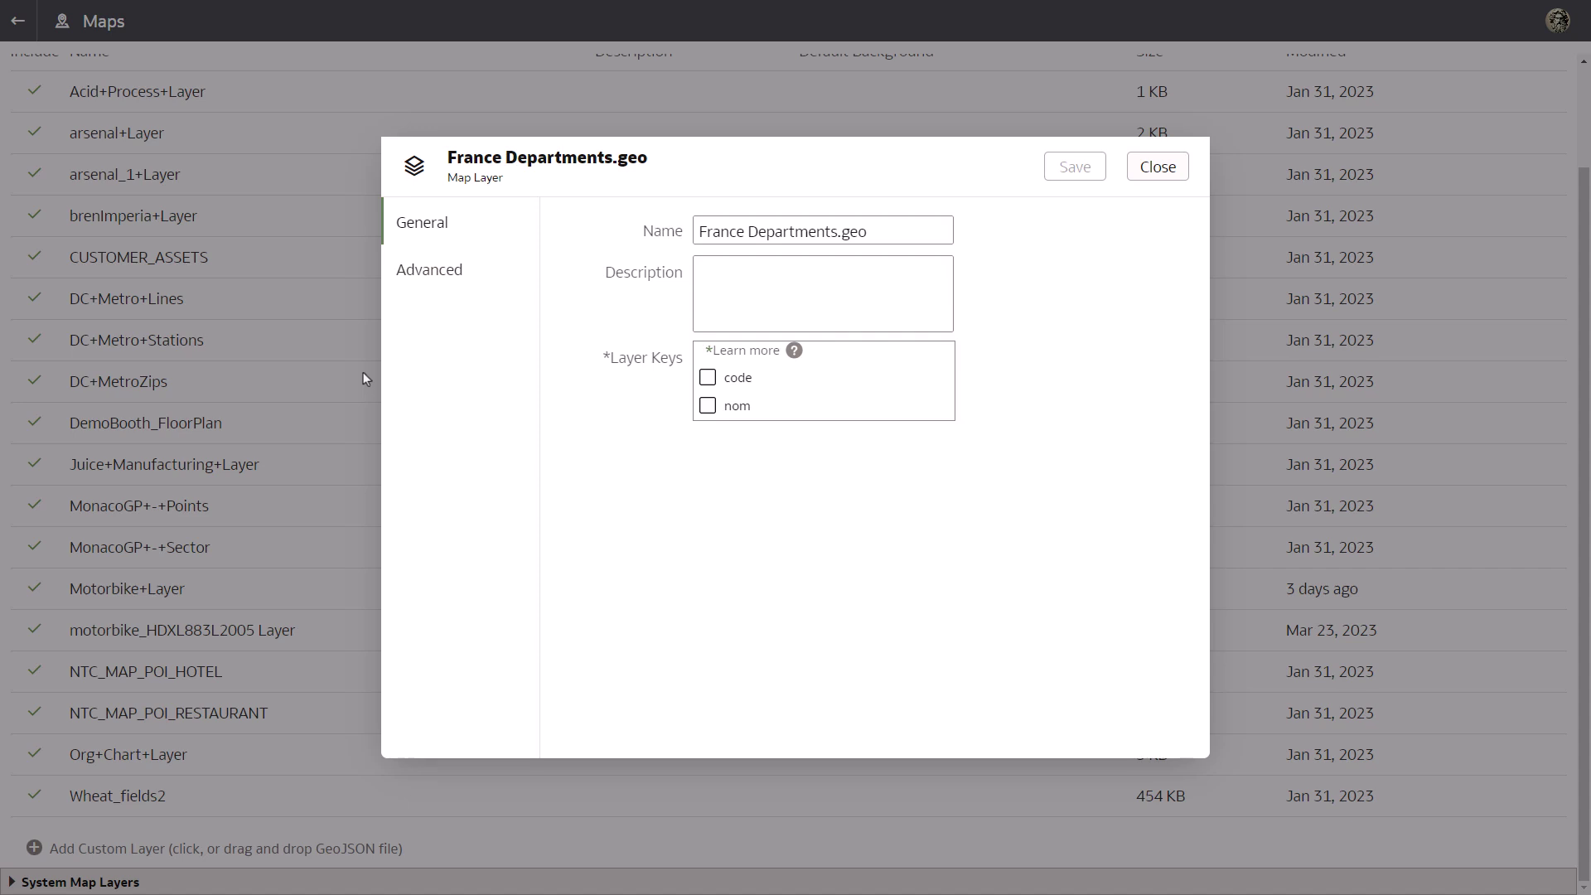
{"action": "left_click", "coordinate": [707, 405]}
{"action": "left_click", "coordinate": [1080, 168]}
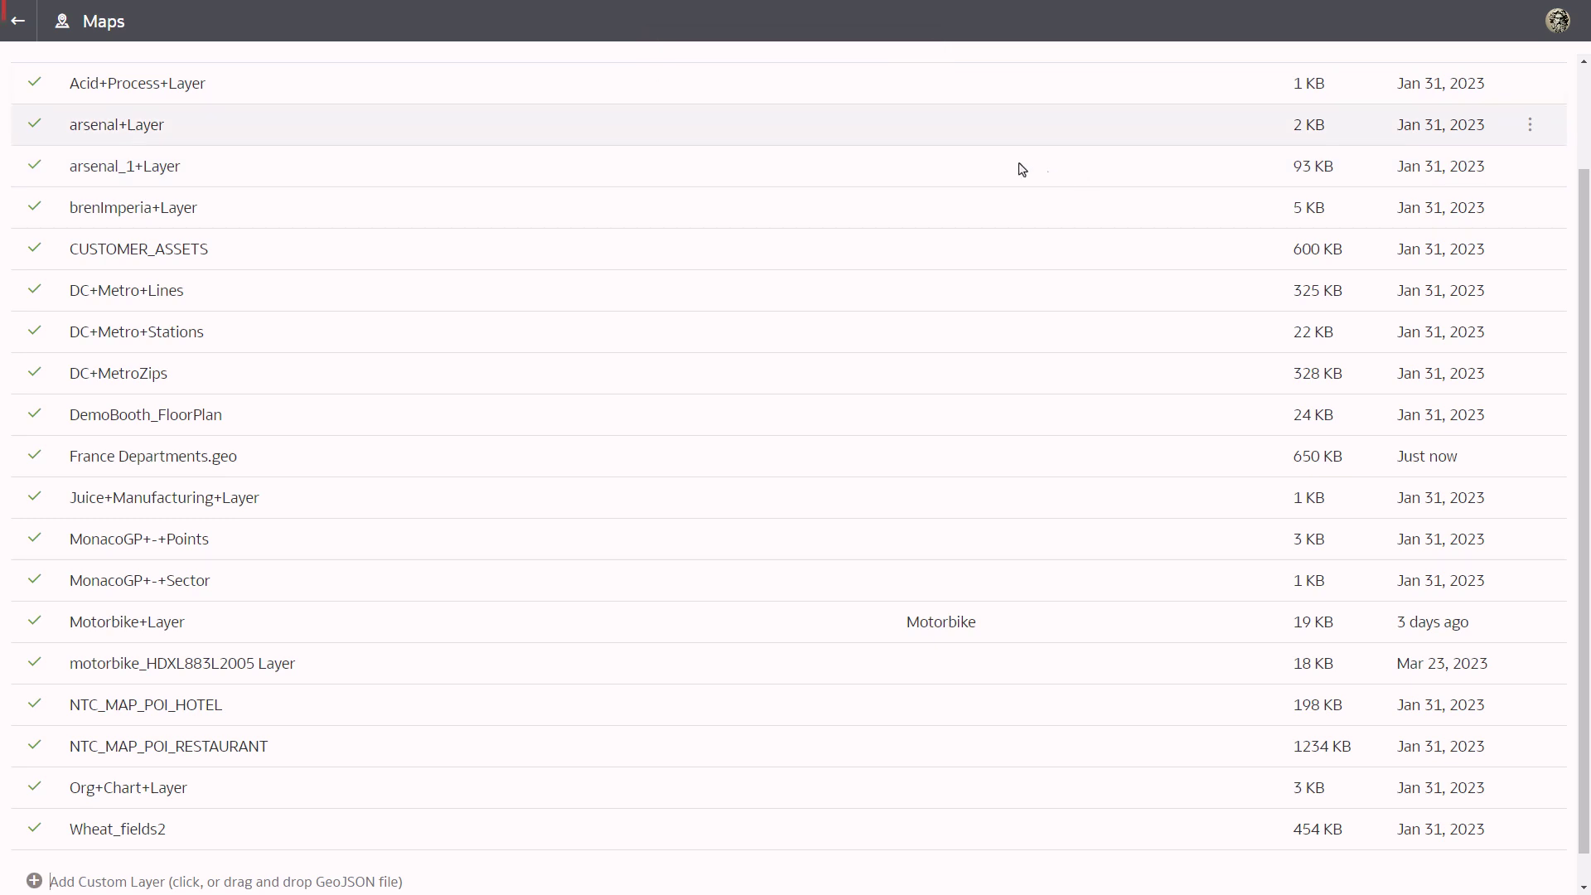
Leave the Console and open the France Population by Department workbook from the Catalog.
{"action": "left_click", "coordinate": [13, 27]}
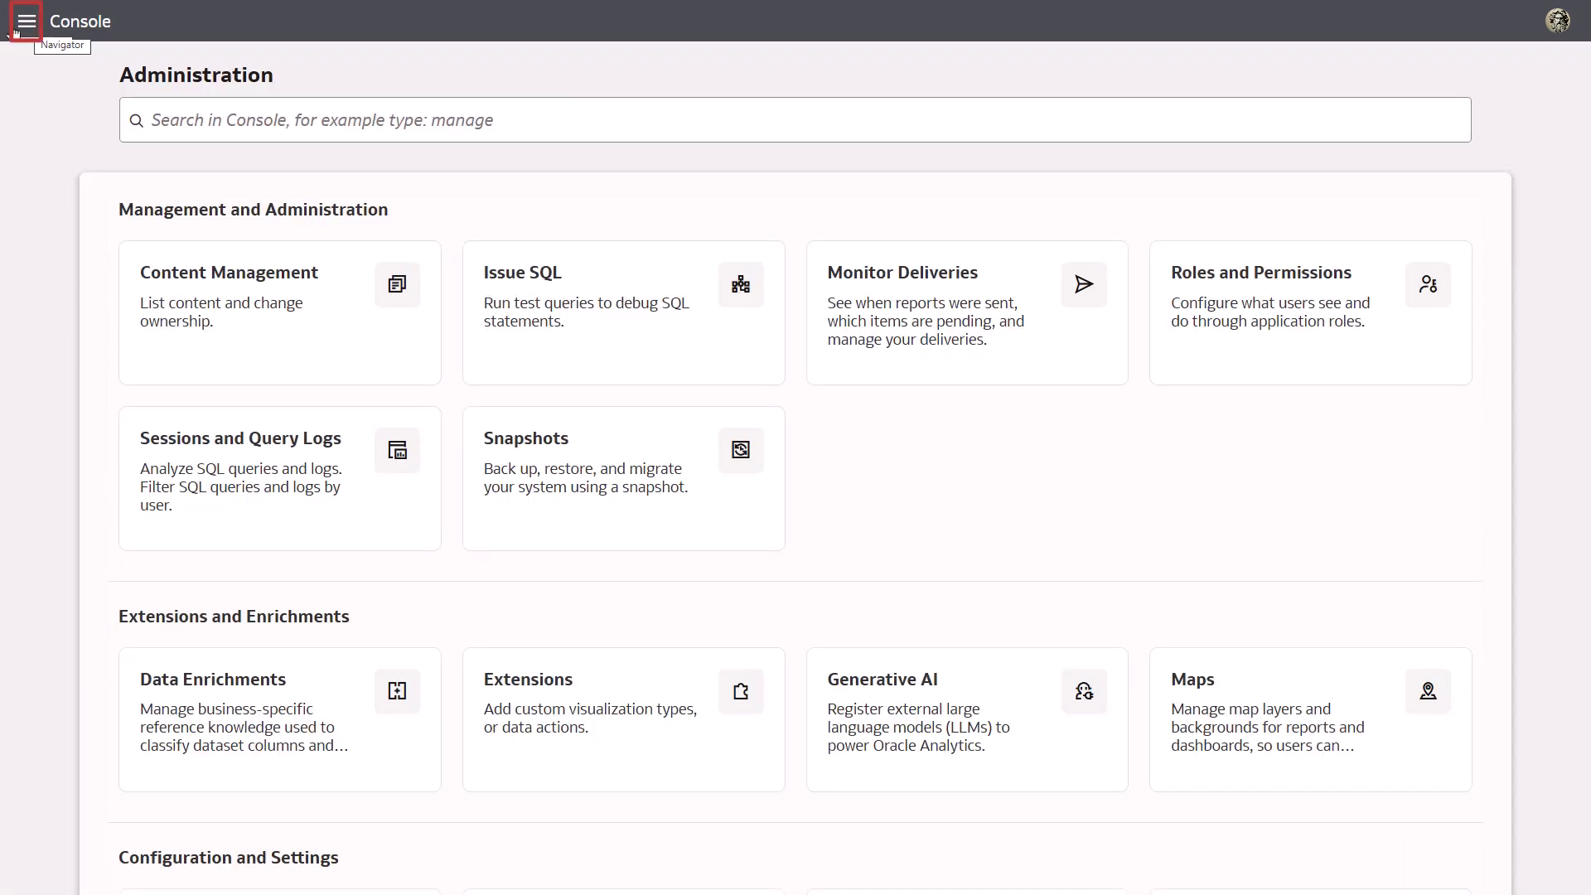
{"action": "left_click", "coordinate": [18, 26]}
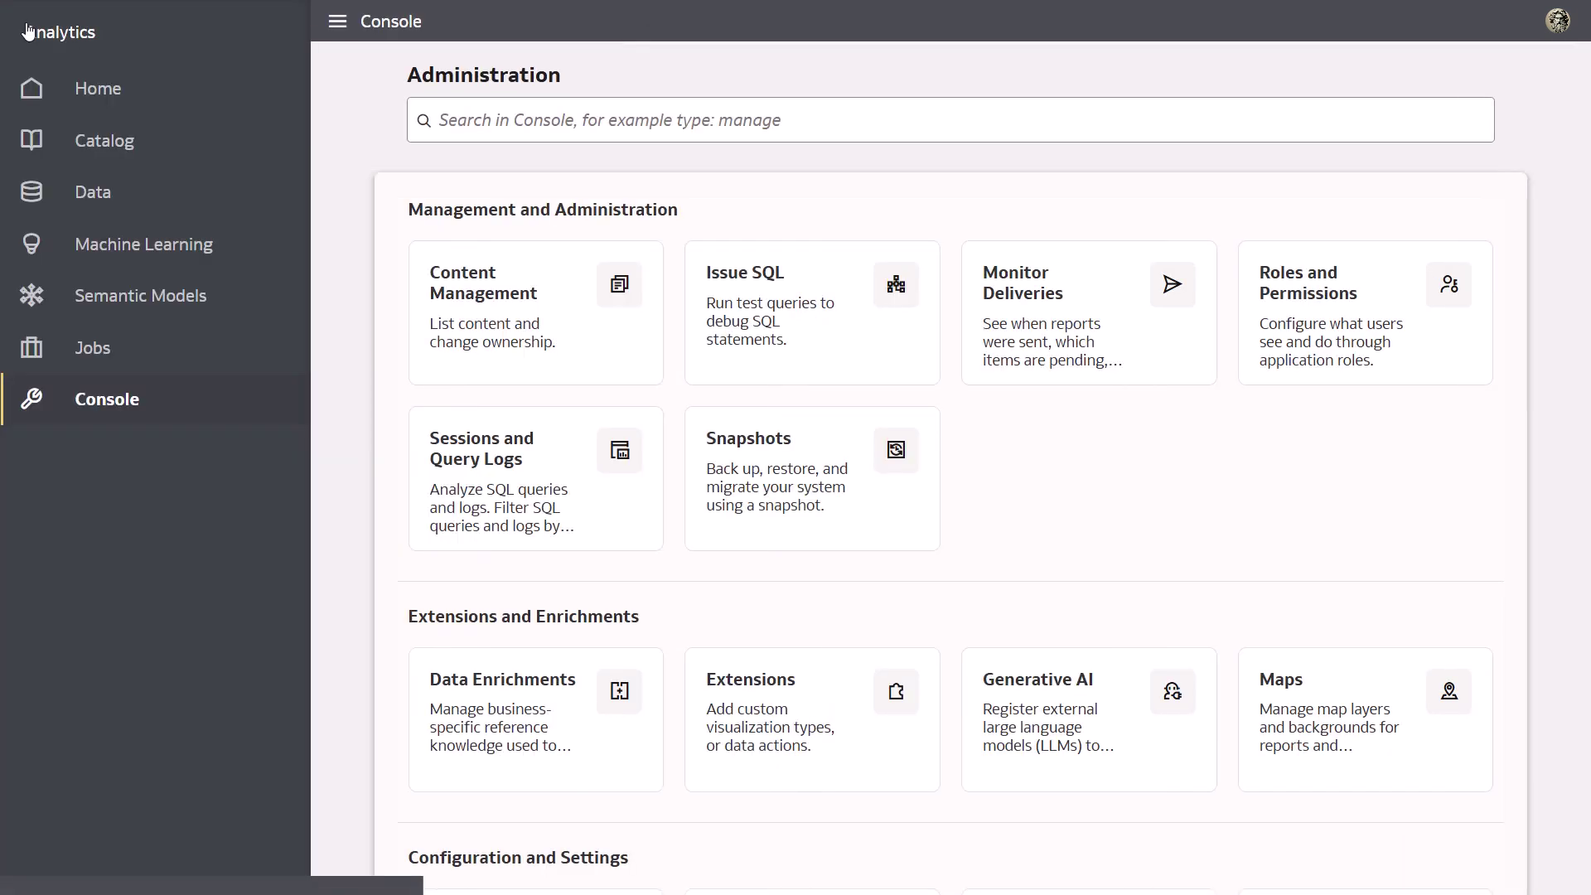
{"action": "left_click", "coordinate": [83, 140]}
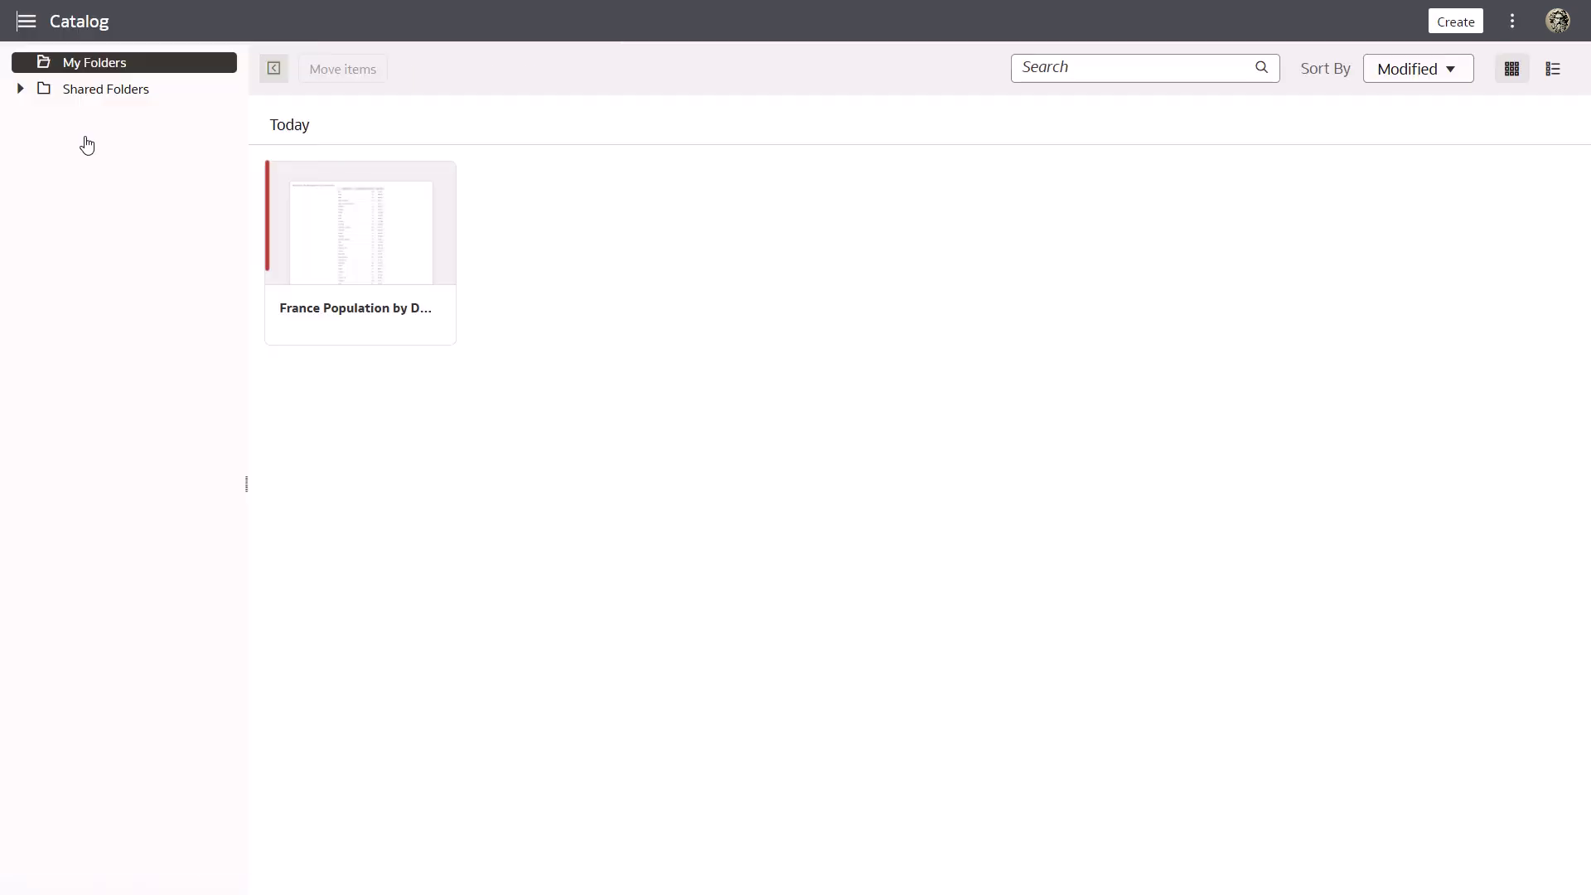
{"action": "double_click", "coordinate": [310, 229]}
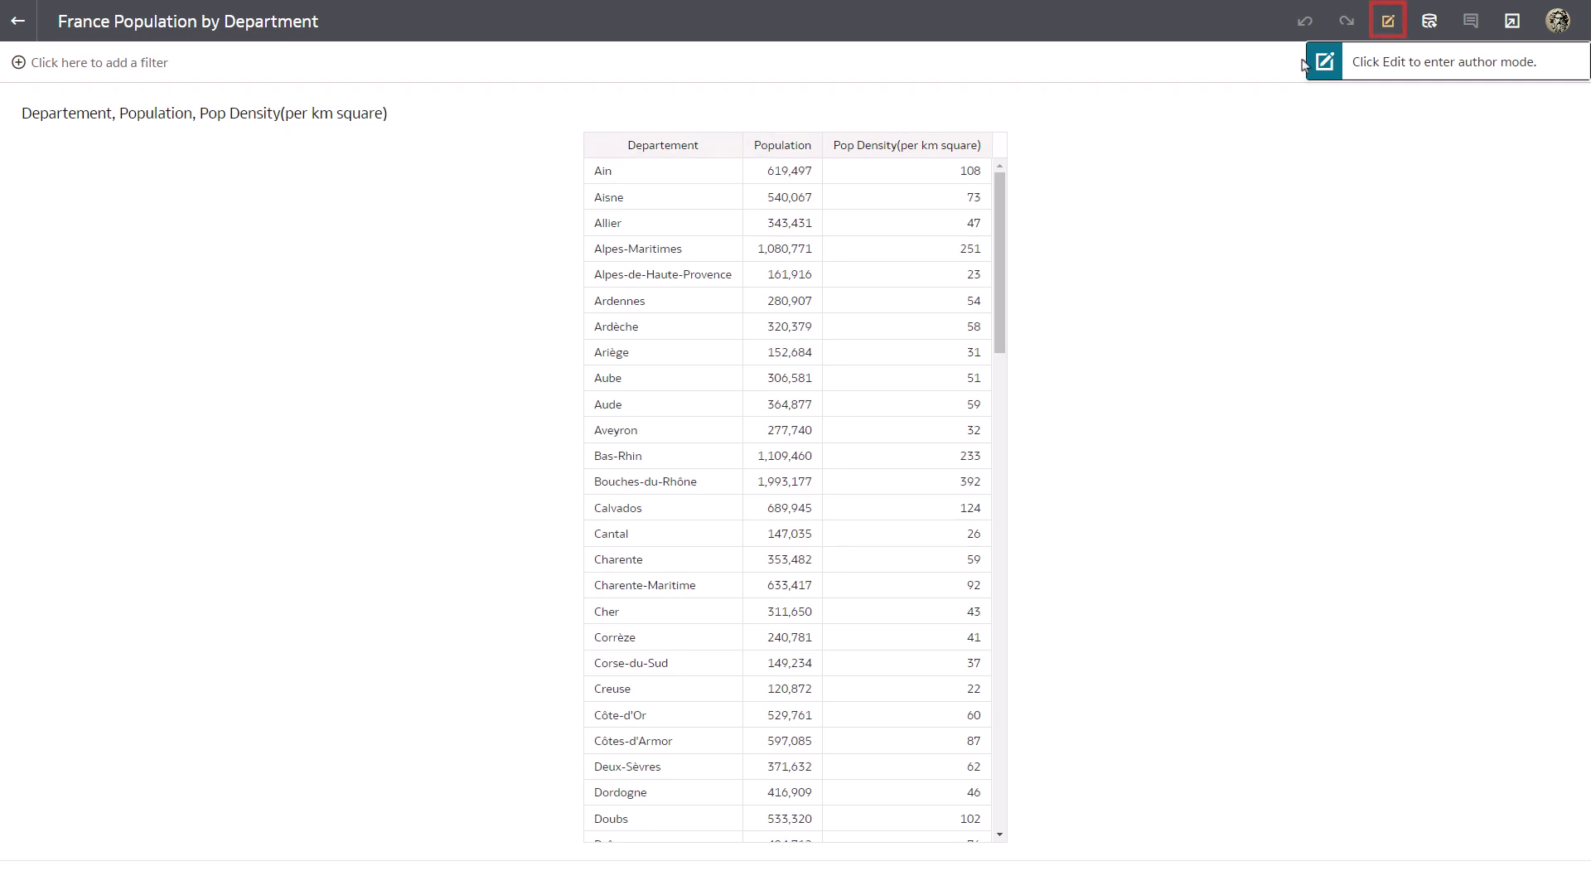
In edit mode, add a Map visualization of Departement shaded by Population.
{"action": "left_click", "coordinate": [1390, 23]}
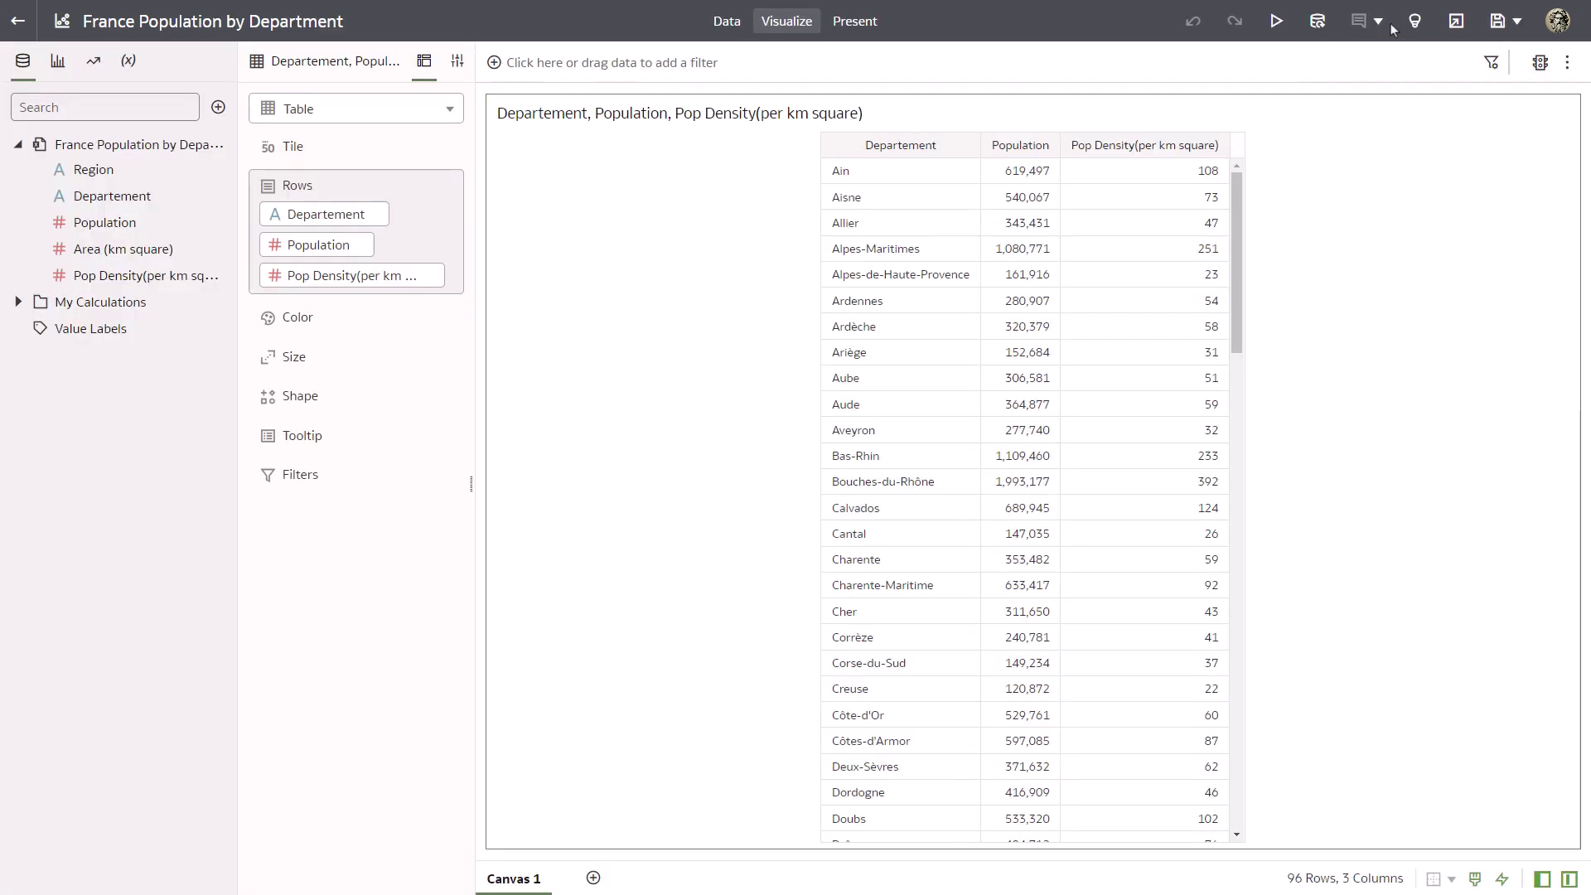
{"action": "left_click", "coordinate": [93, 200]}
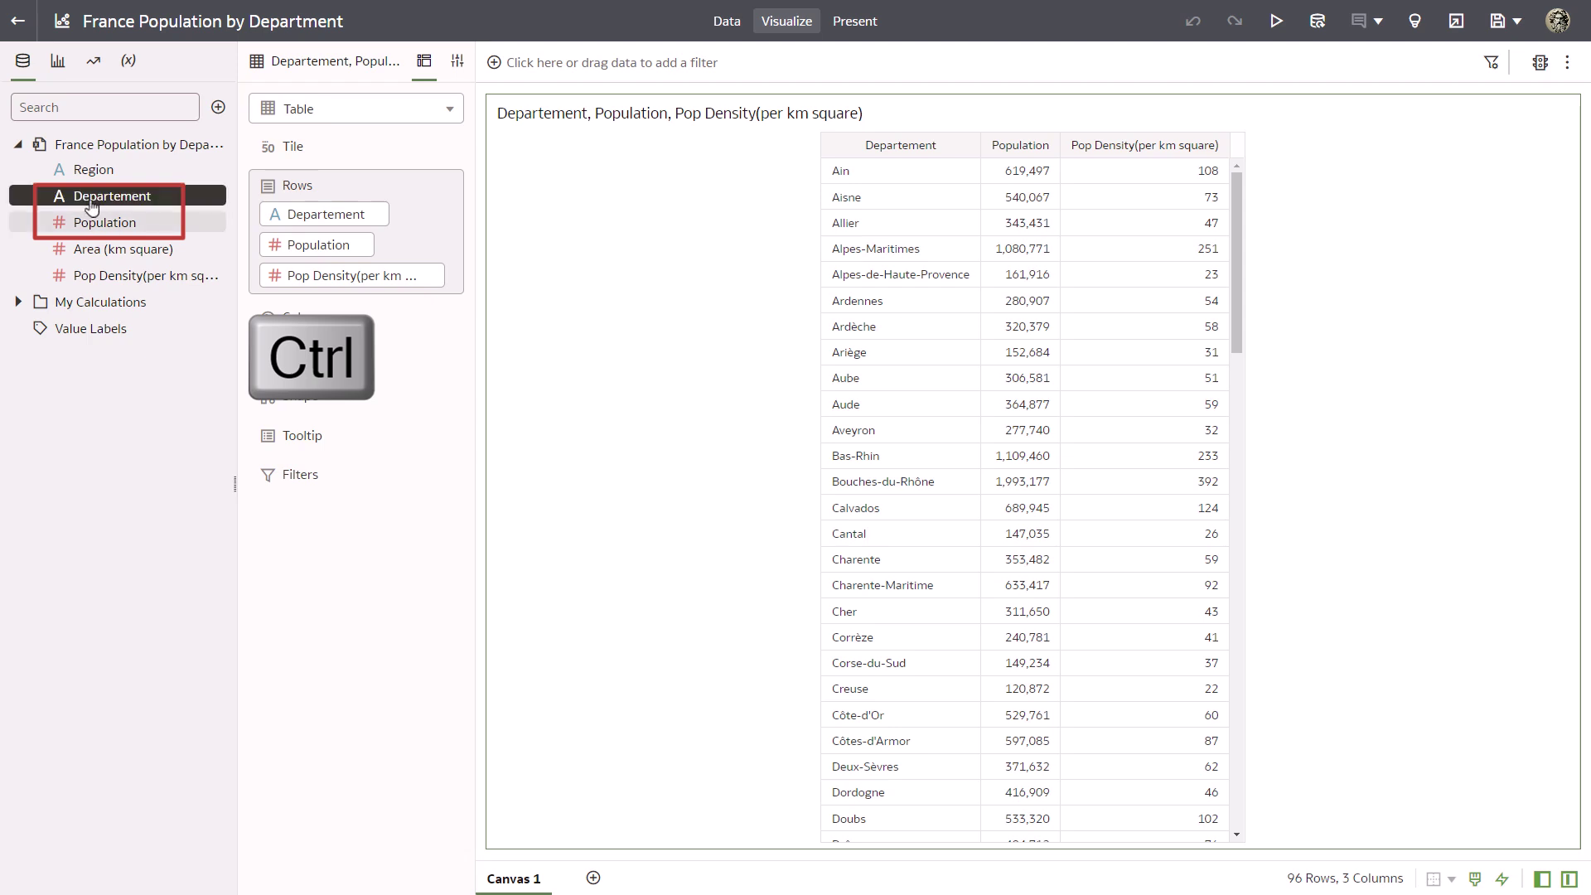
{"action": "left_click", "coordinate": [85, 224], "text": "ctrl"}
{"action": "right_click", "coordinate": [83, 229]}
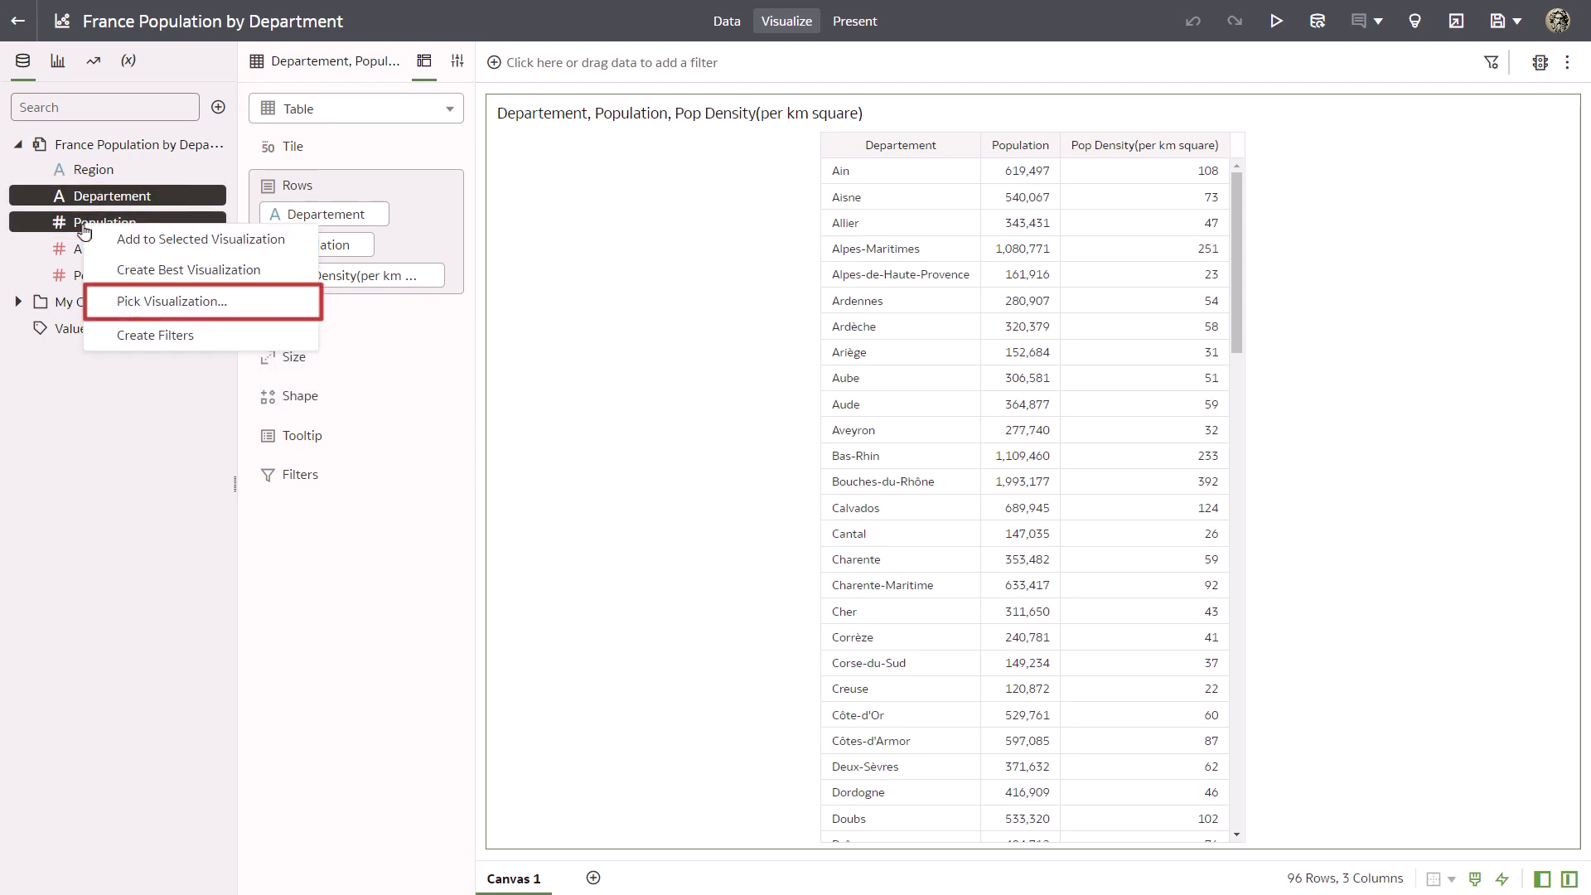
{"action": "left_click", "coordinate": [132, 301]}
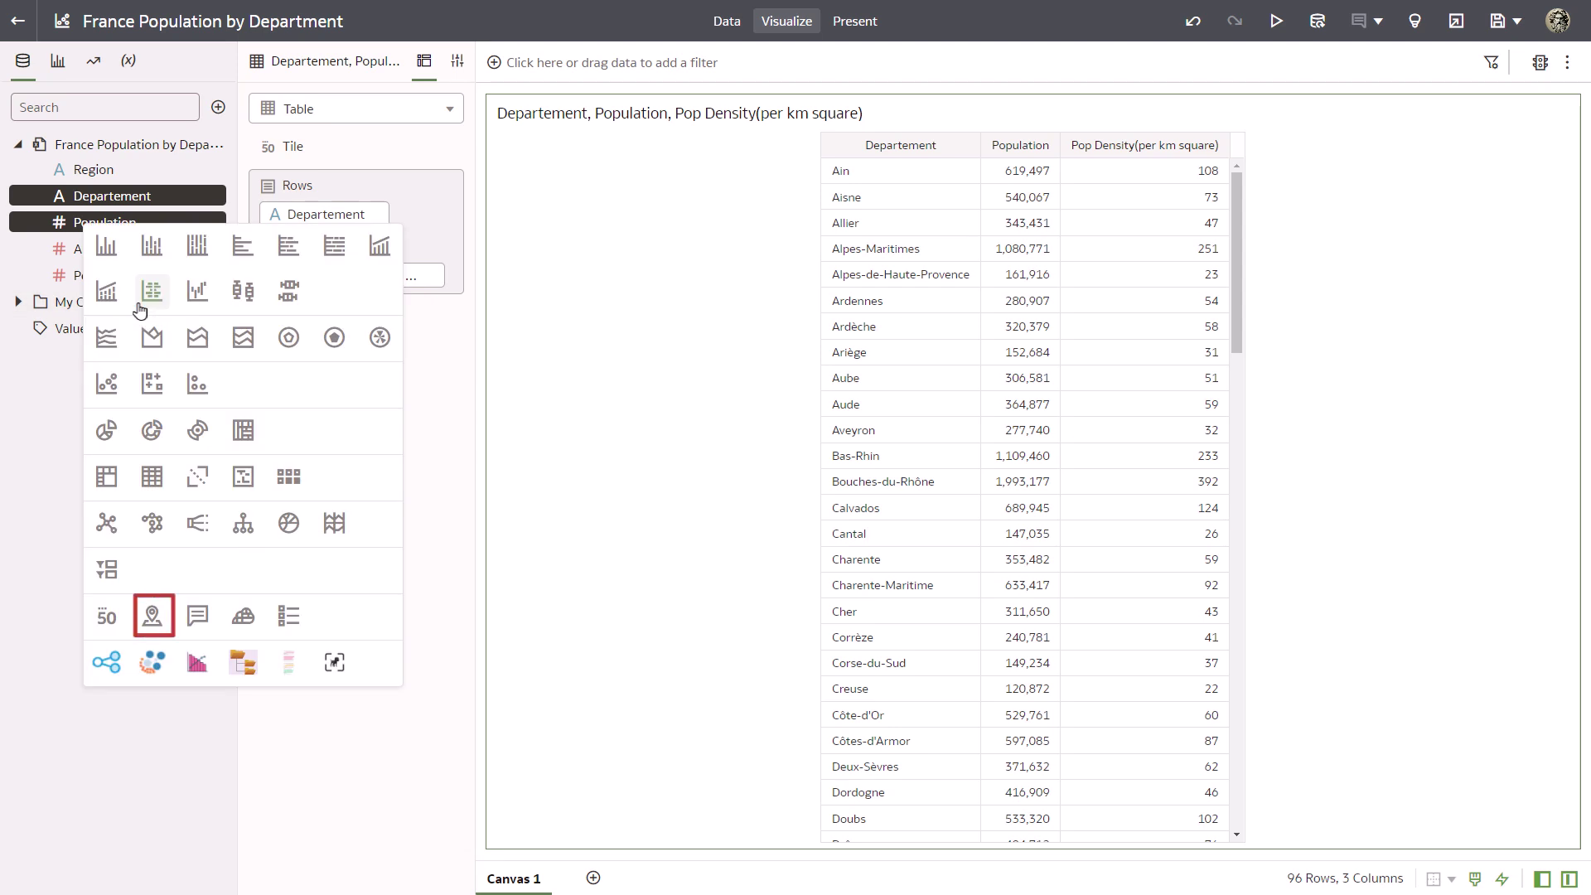
{"action": "left_click", "coordinate": [153, 614]}
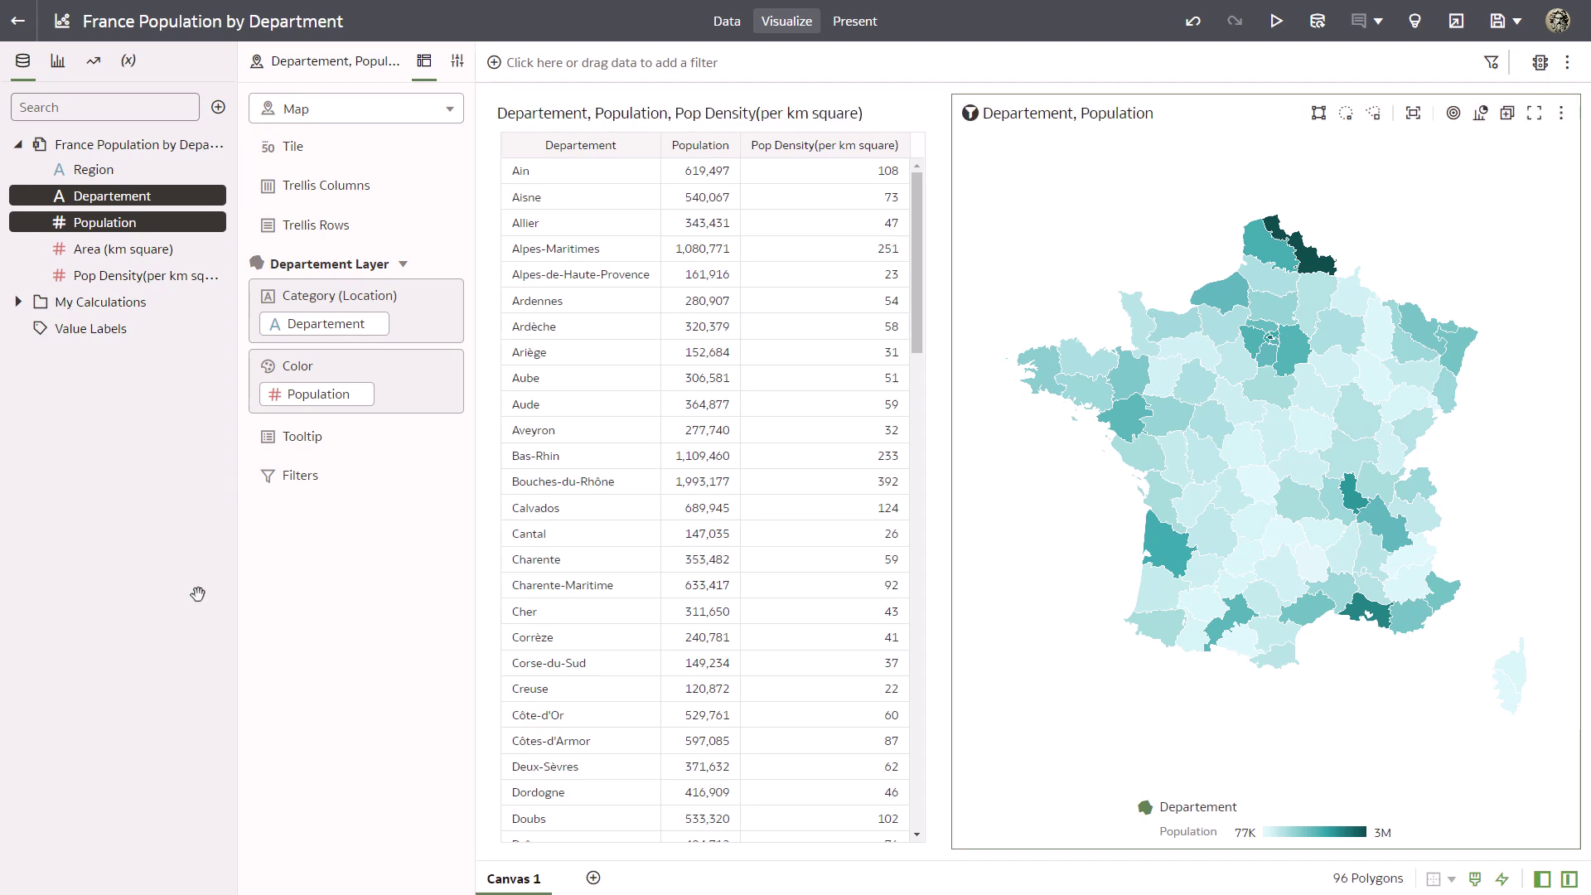
Drag the map to the left of the table so the two swap places.
{"action": "left_click_drag", "start_coordinate": [994, 111], "coordinate": [501, 145]}
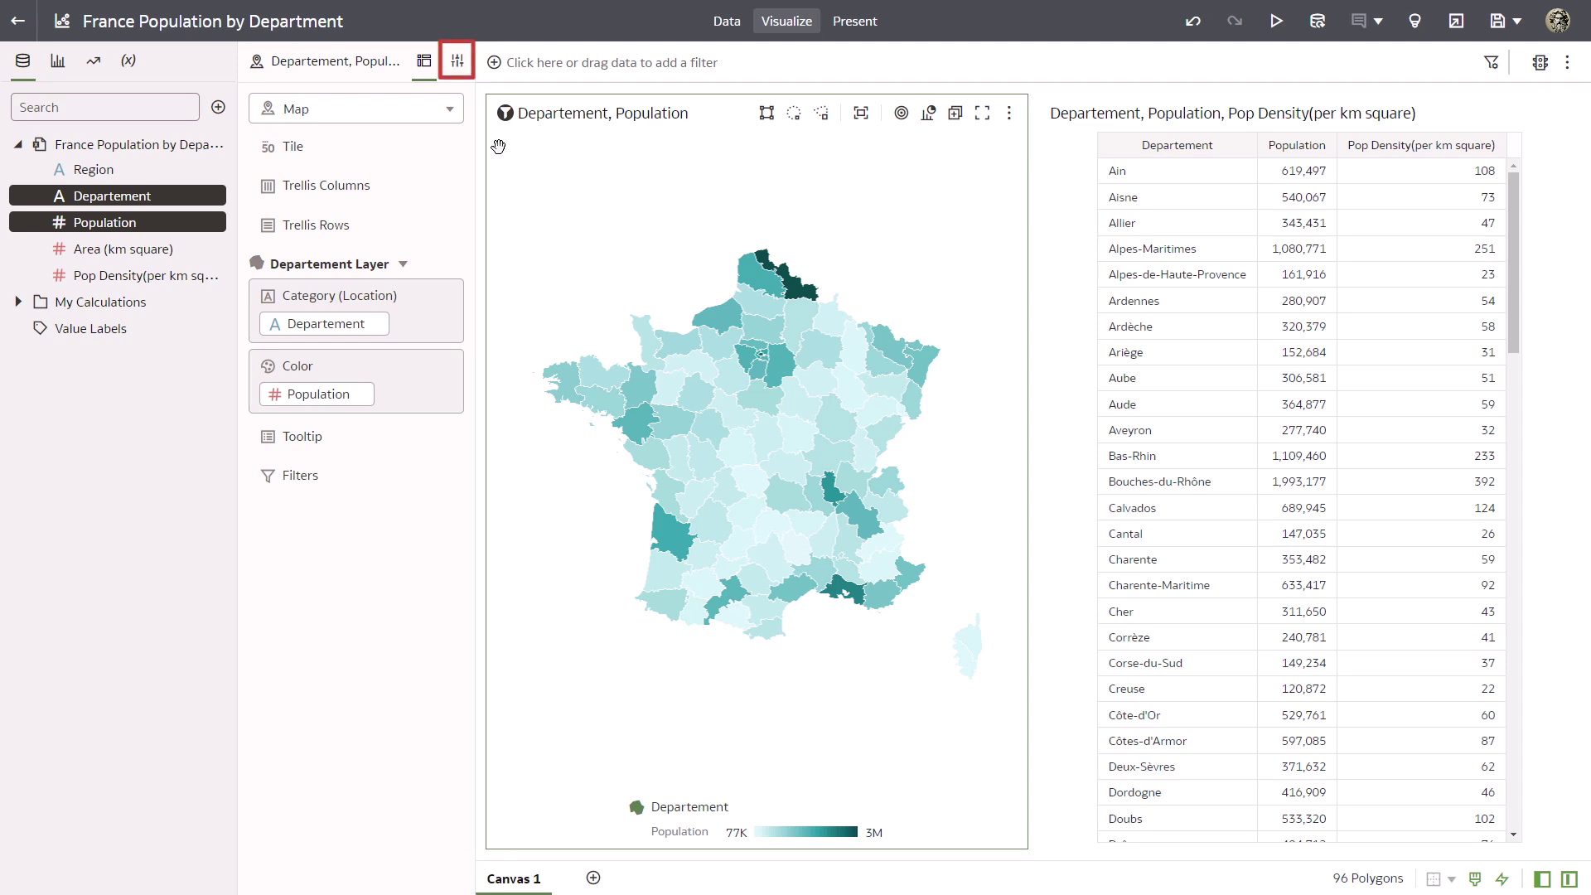
Set the map's Background Map property to Oracle Maps.
{"action": "left_click", "coordinate": [457, 64]}
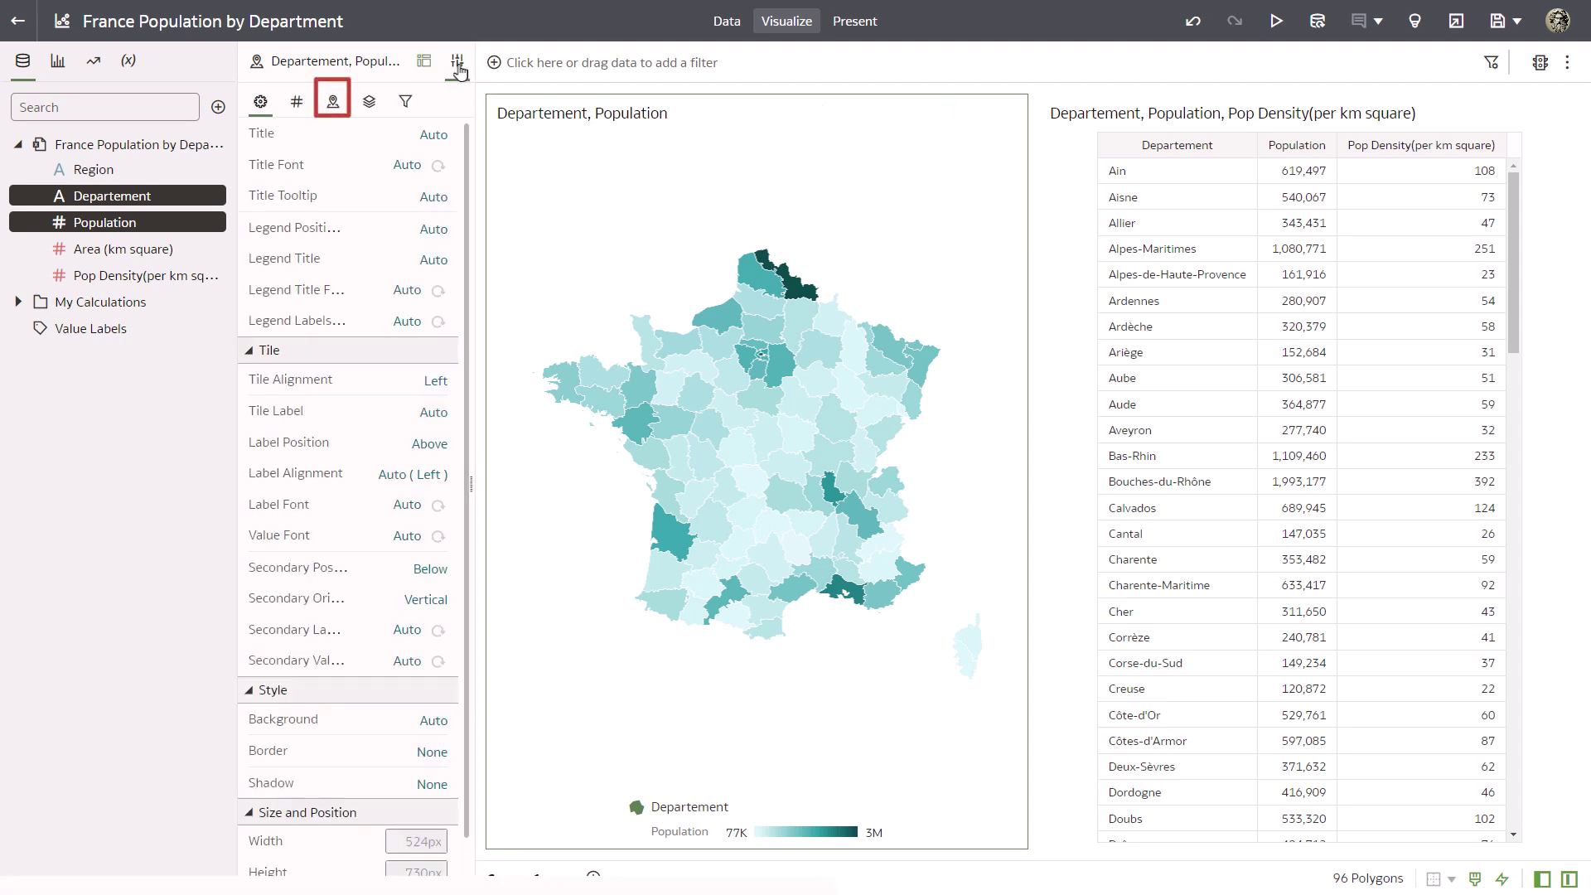
{"action": "left_click", "coordinate": [333, 103]}
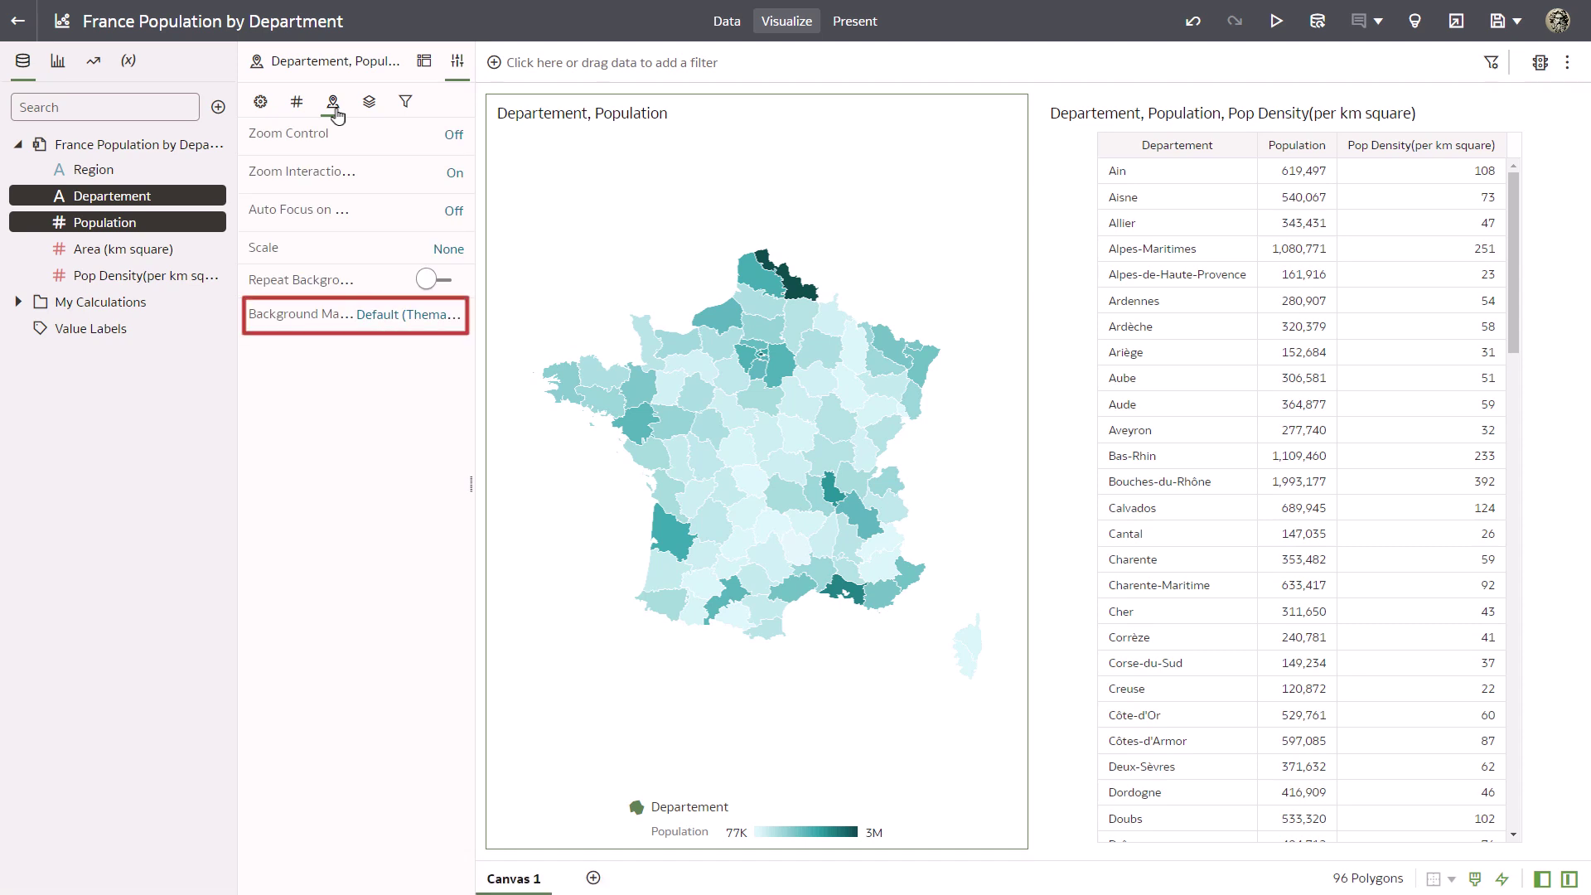
{"action": "left_click", "coordinate": [378, 314]}
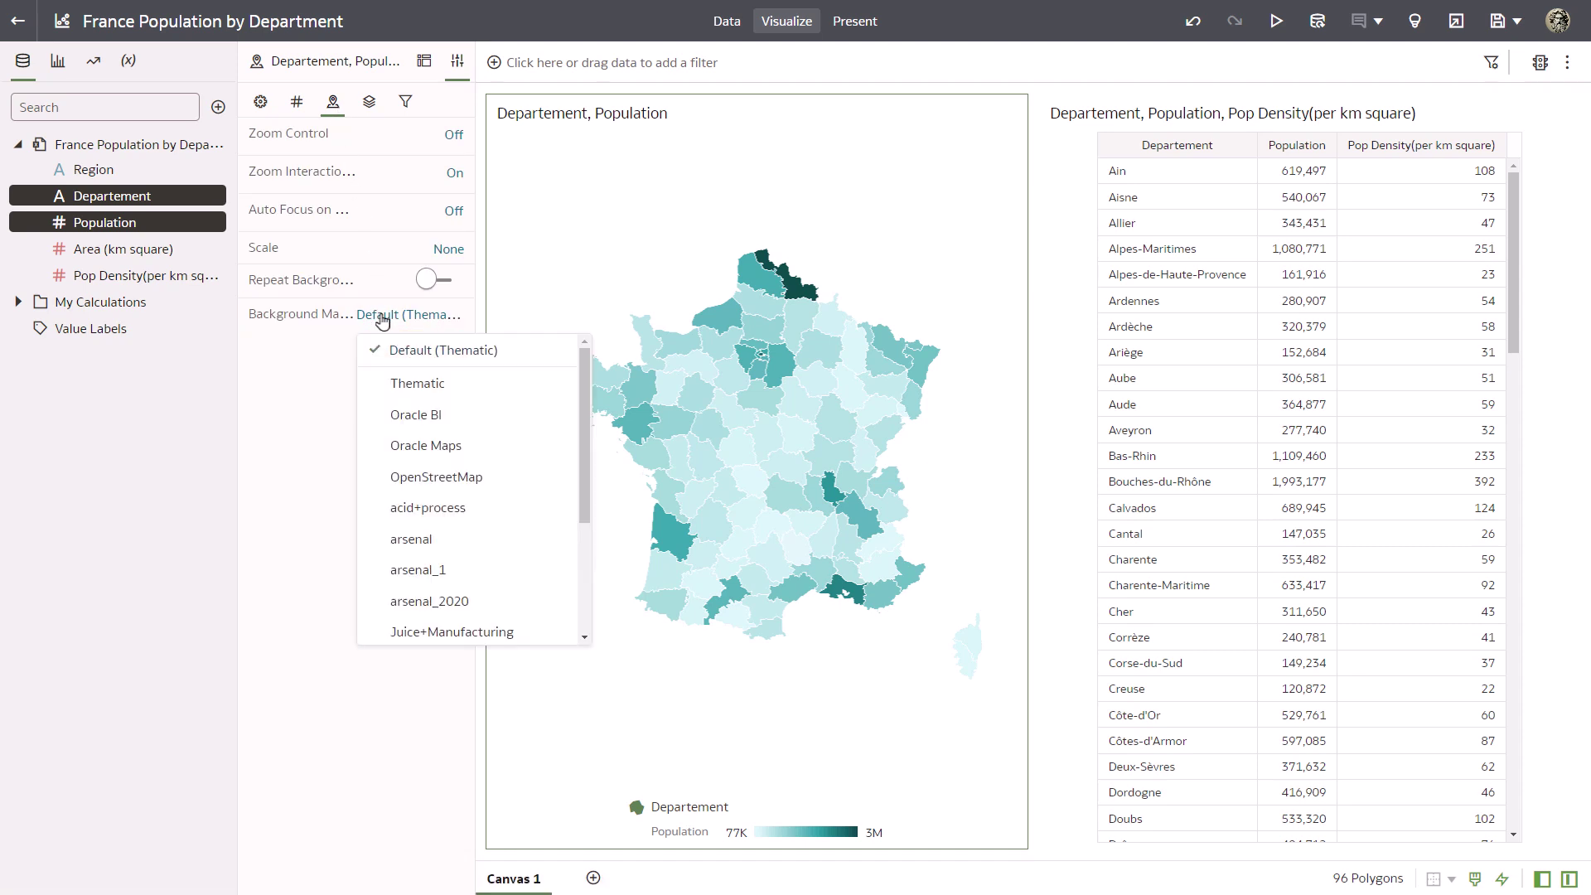
{"action": "left_click", "coordinate": [419, 447]}
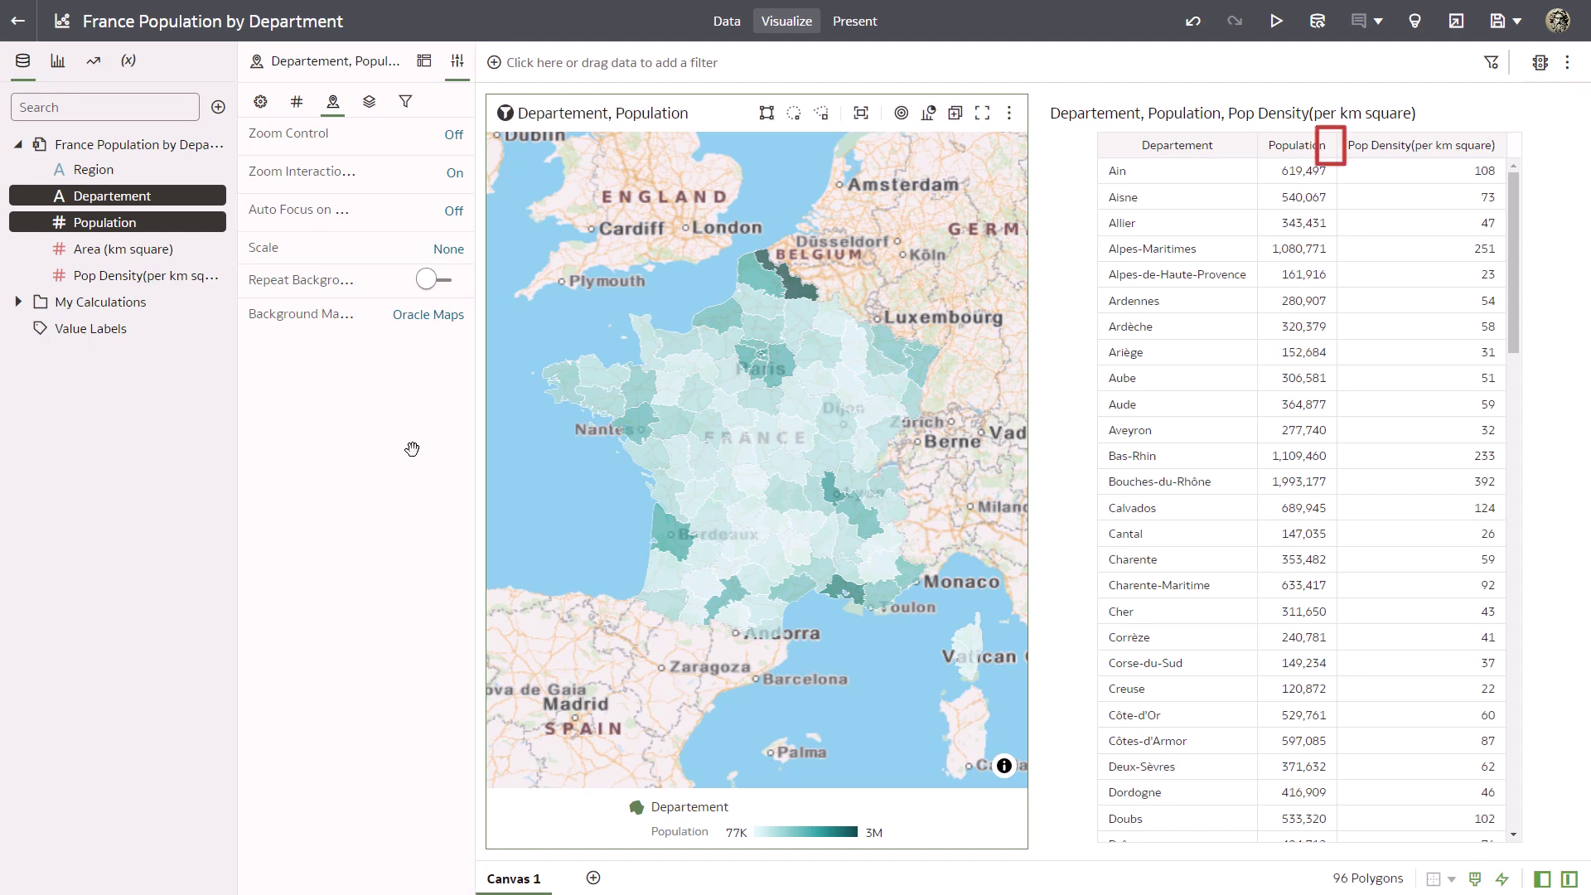
Sort the table by Population descending and color the map's departments by Region.
{"action": "left_click", "coordinate": [1328, 146]}
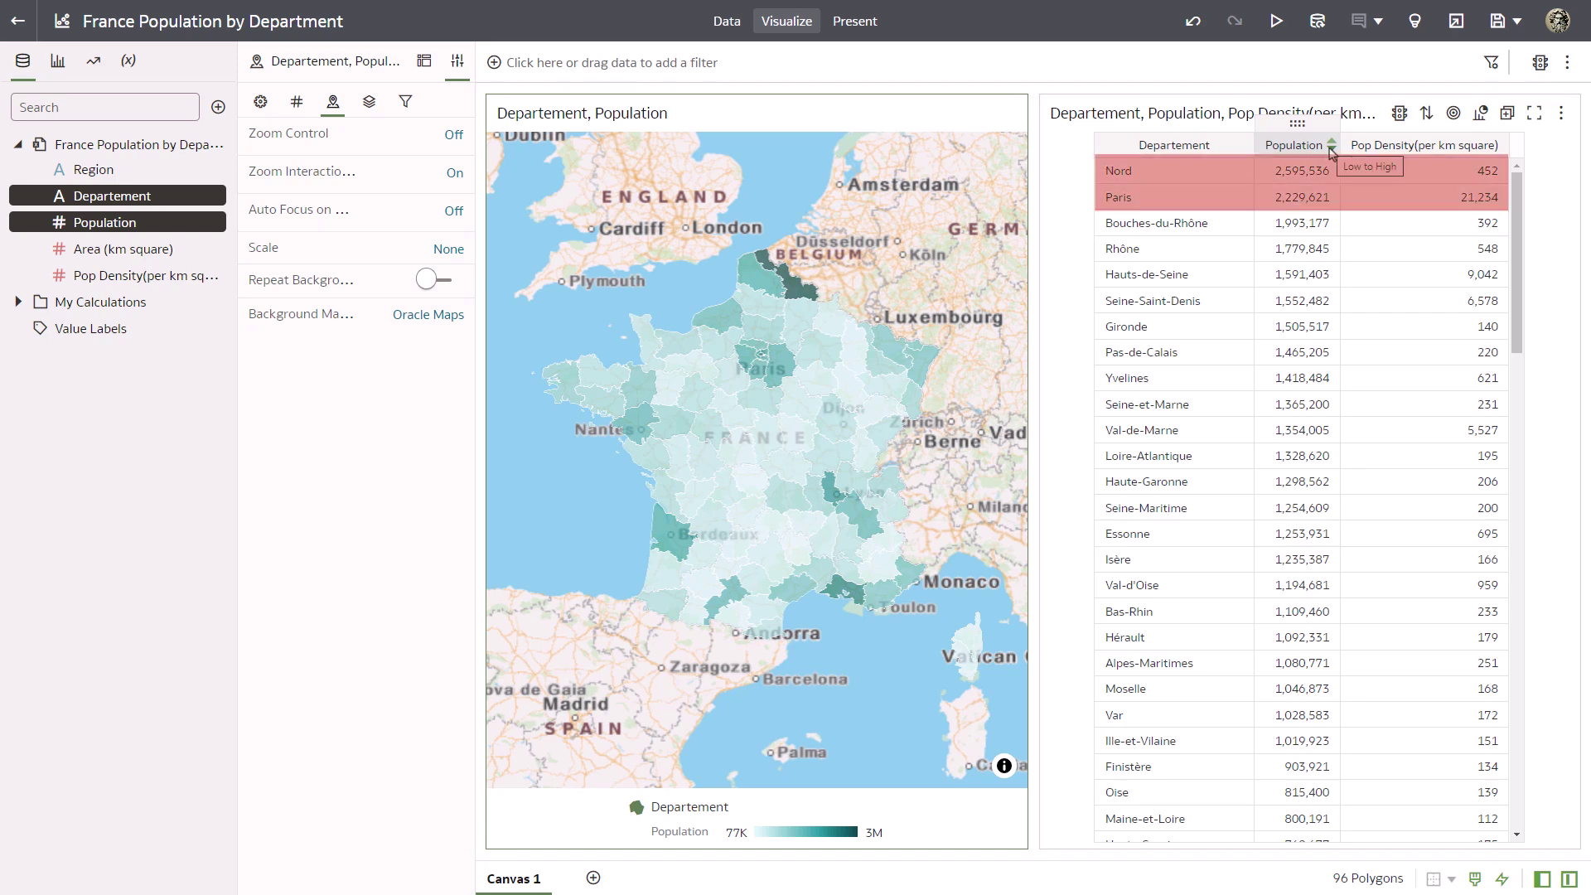
{"action": "left_click", "coordinate": [800, 291]}
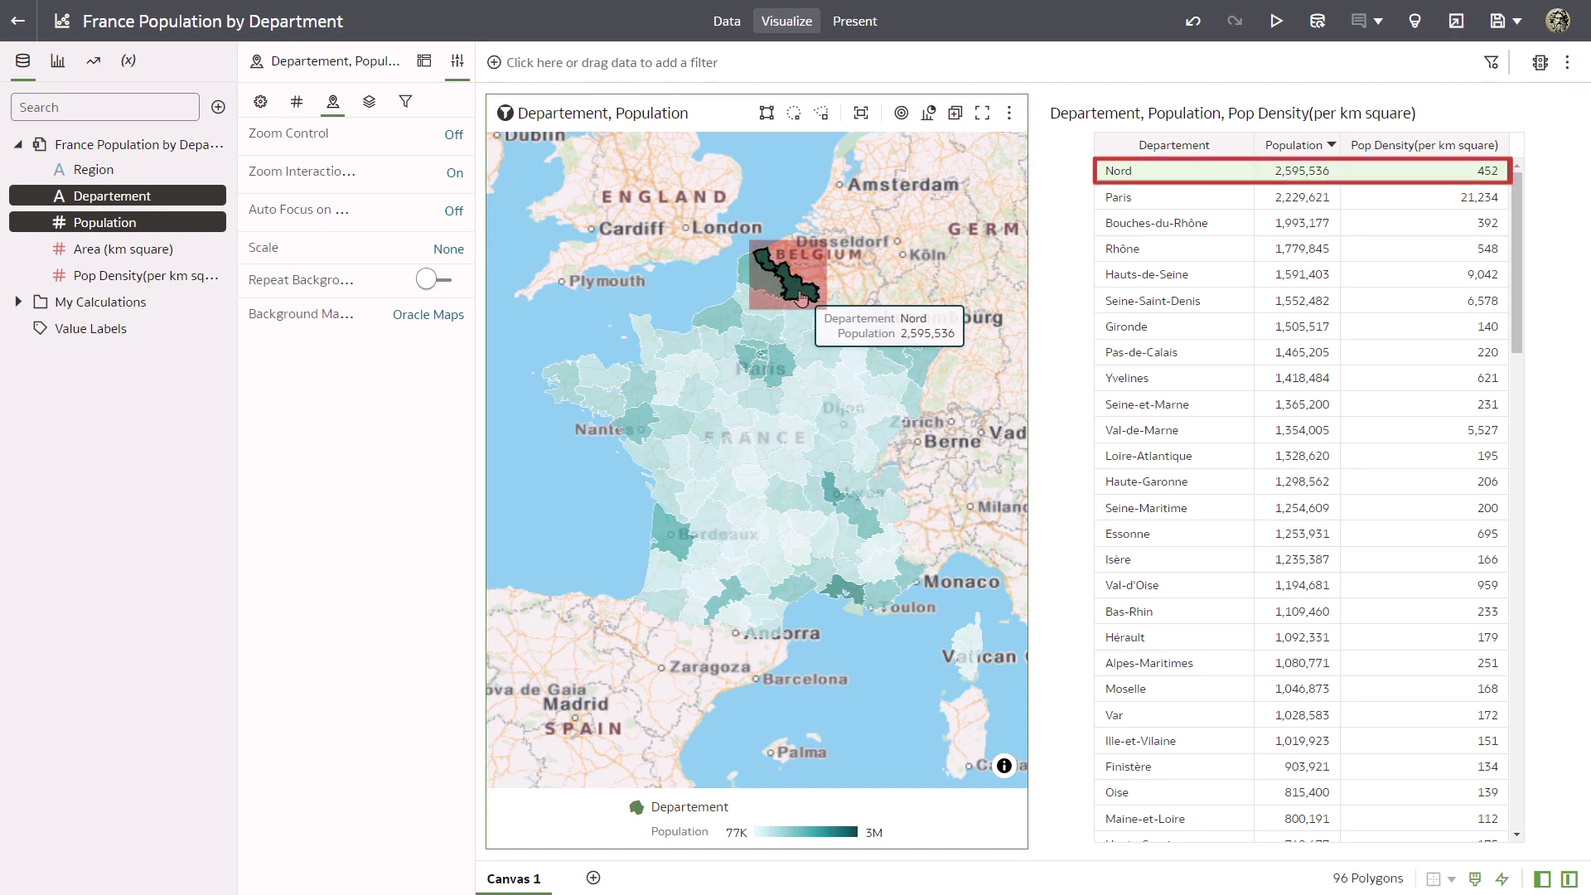
{"action": "left_click", "coordinate": [763, 358]}
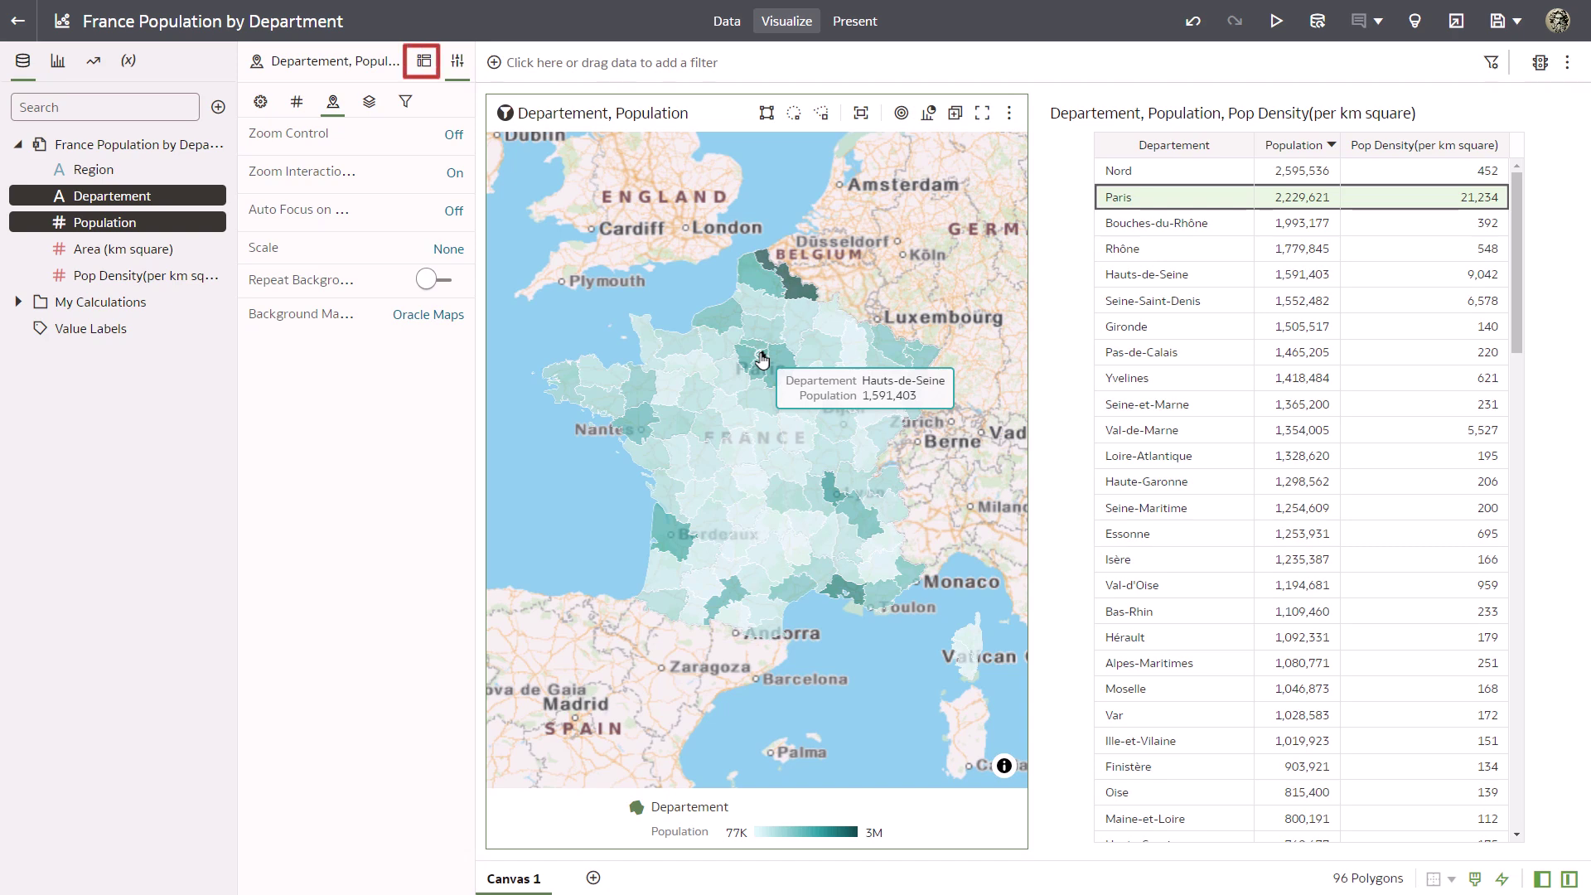
{"action": "left_click", "coordinate": [423, 62]}
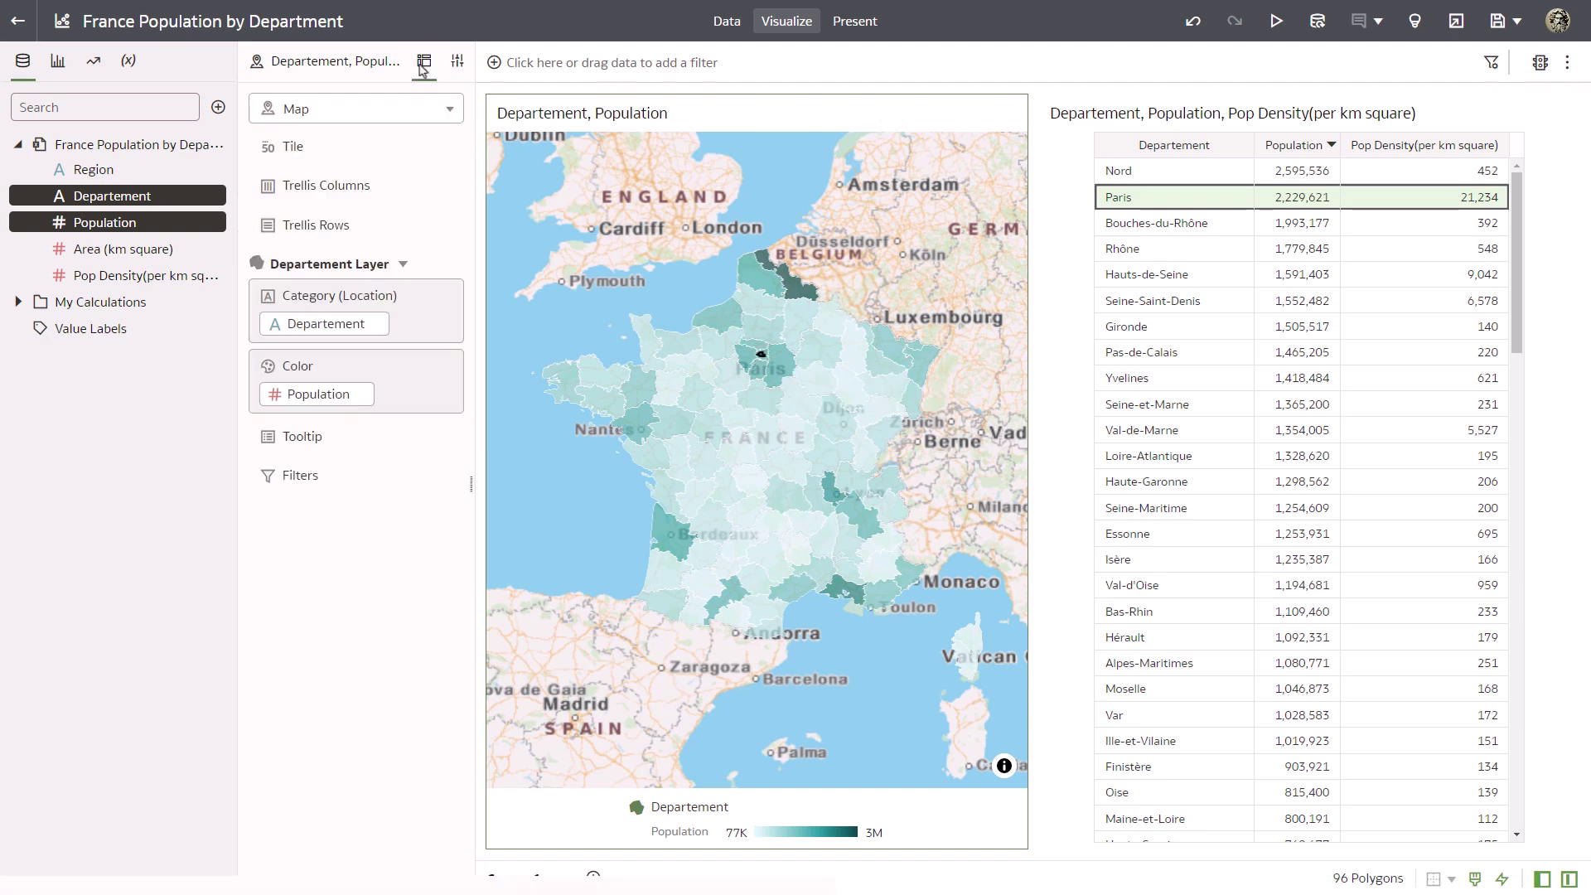
{"action": "left_click_drag", "start_coordinate": [91, 169], "coordinate": [308, 395]}
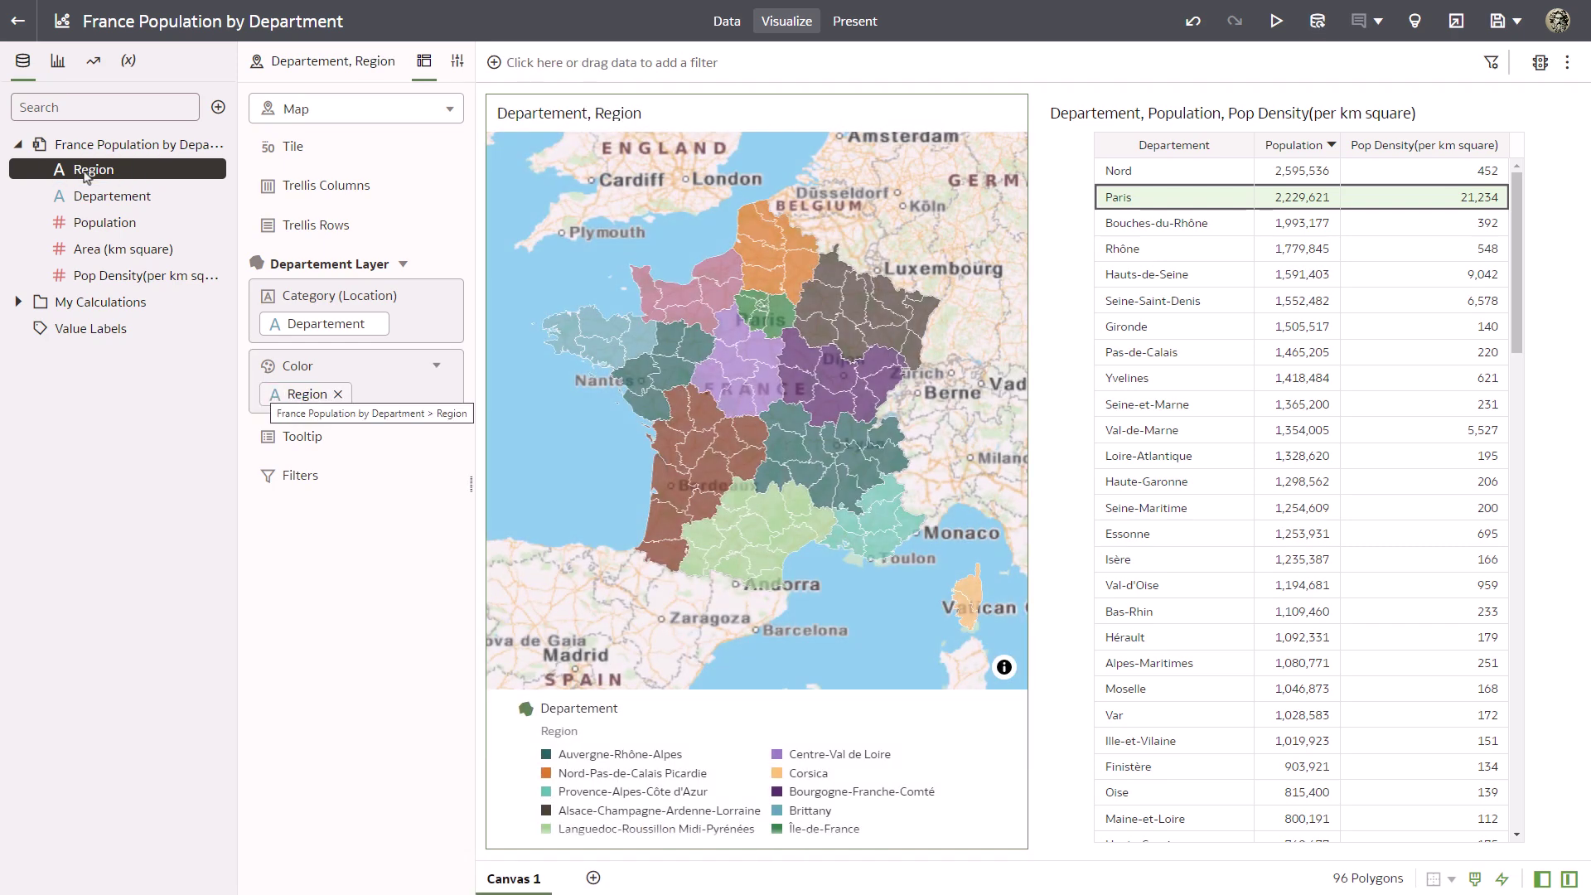
Select the top ten table rows, Nord through Seine-et-Marne, to highlight them on the map.
{"action": "key", "text": "shift"}
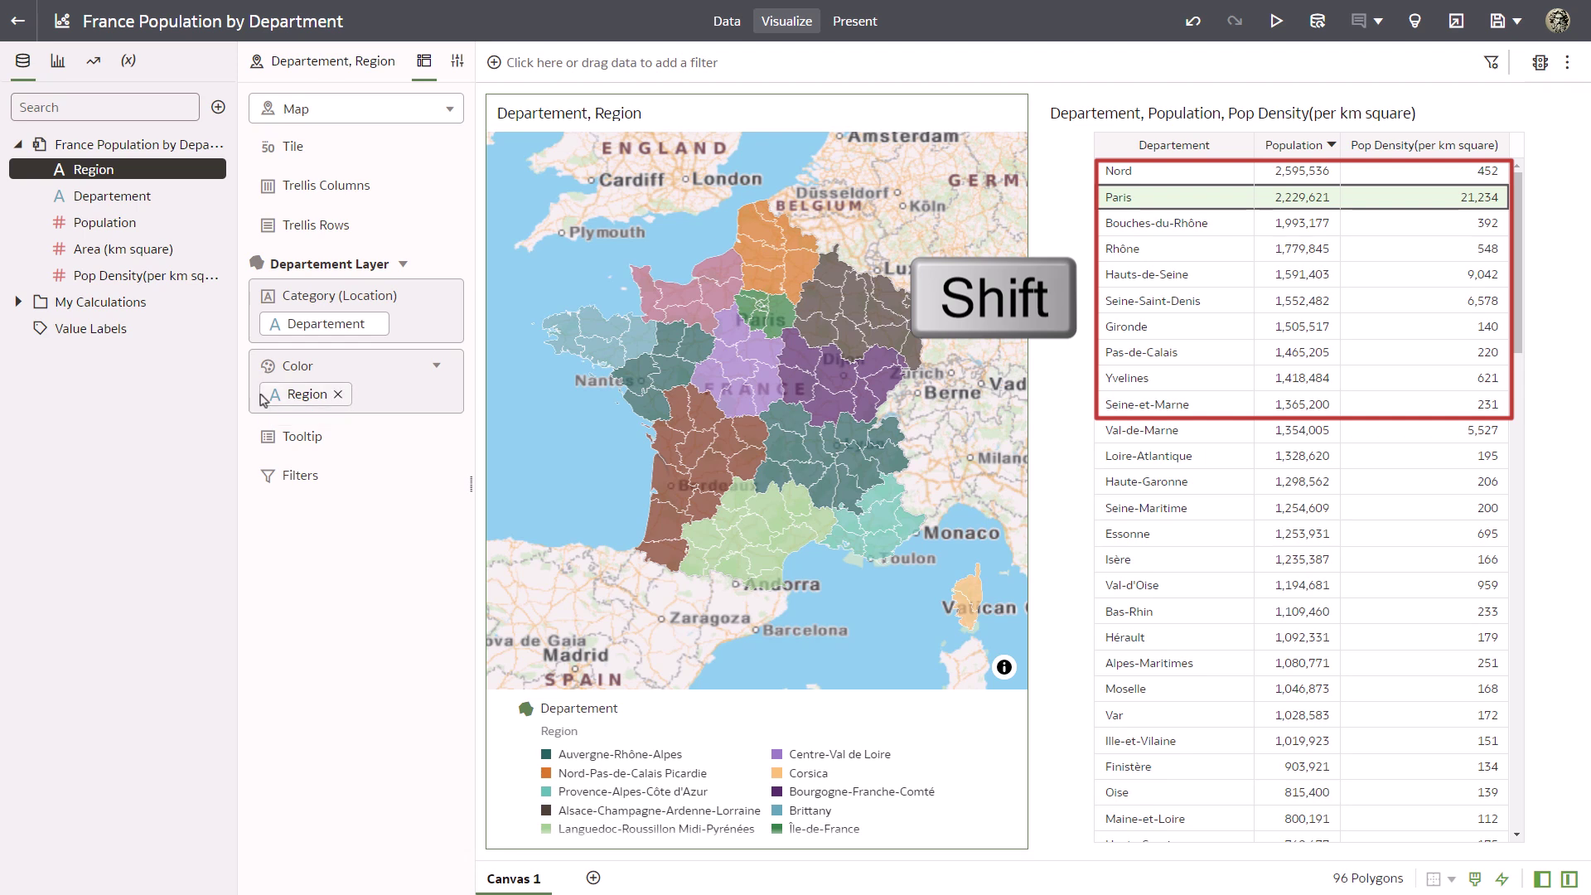
{"action": "left_click", "coordinate": [1175, 174]}
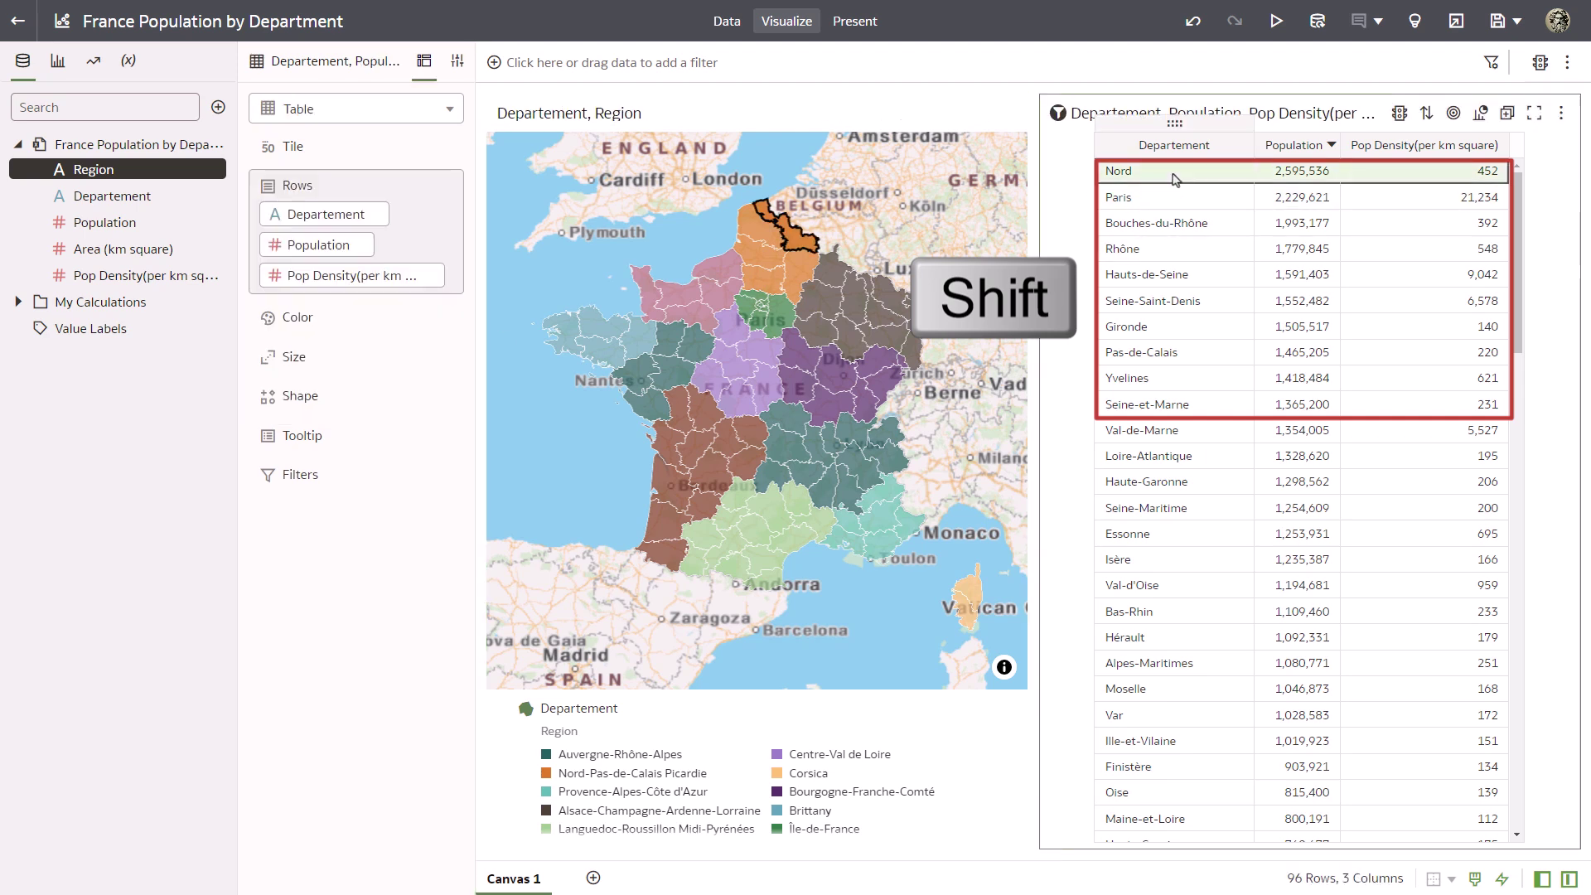
{"action": "left_click", "coordinate": [1169, 199], "text": "shift"}
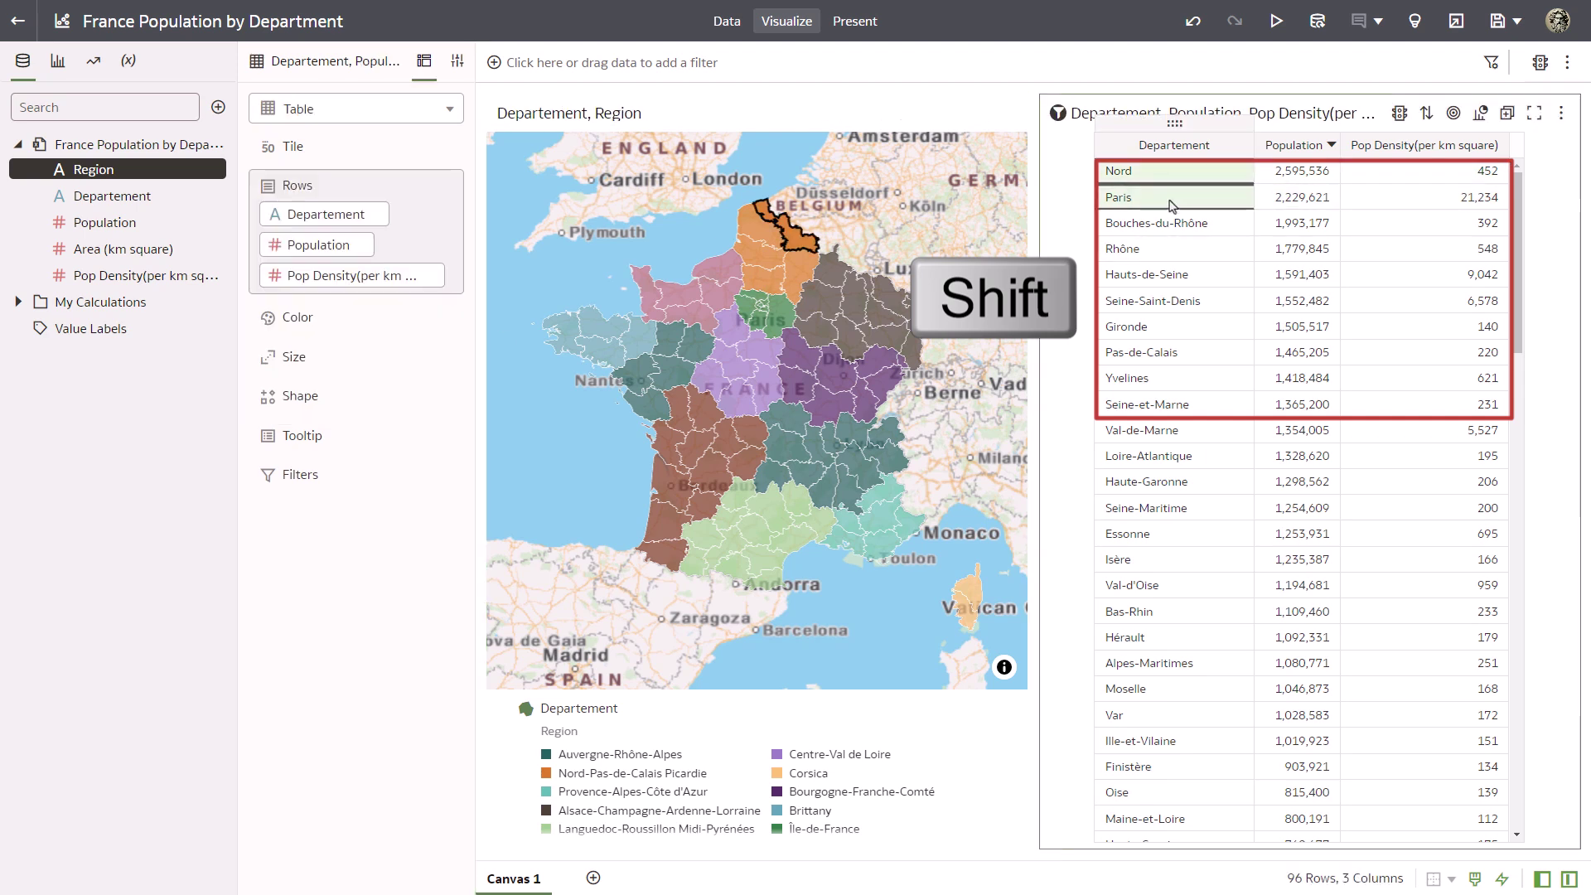
{"action": "left_click", "coordinate": [1156, 249], "text": "shift"}
{"action": "left_click", "coordinate": [1150, 274], "text": "shift"}
{"action": "left_click", "coordinate": [1150, 301], "text": "shift"}
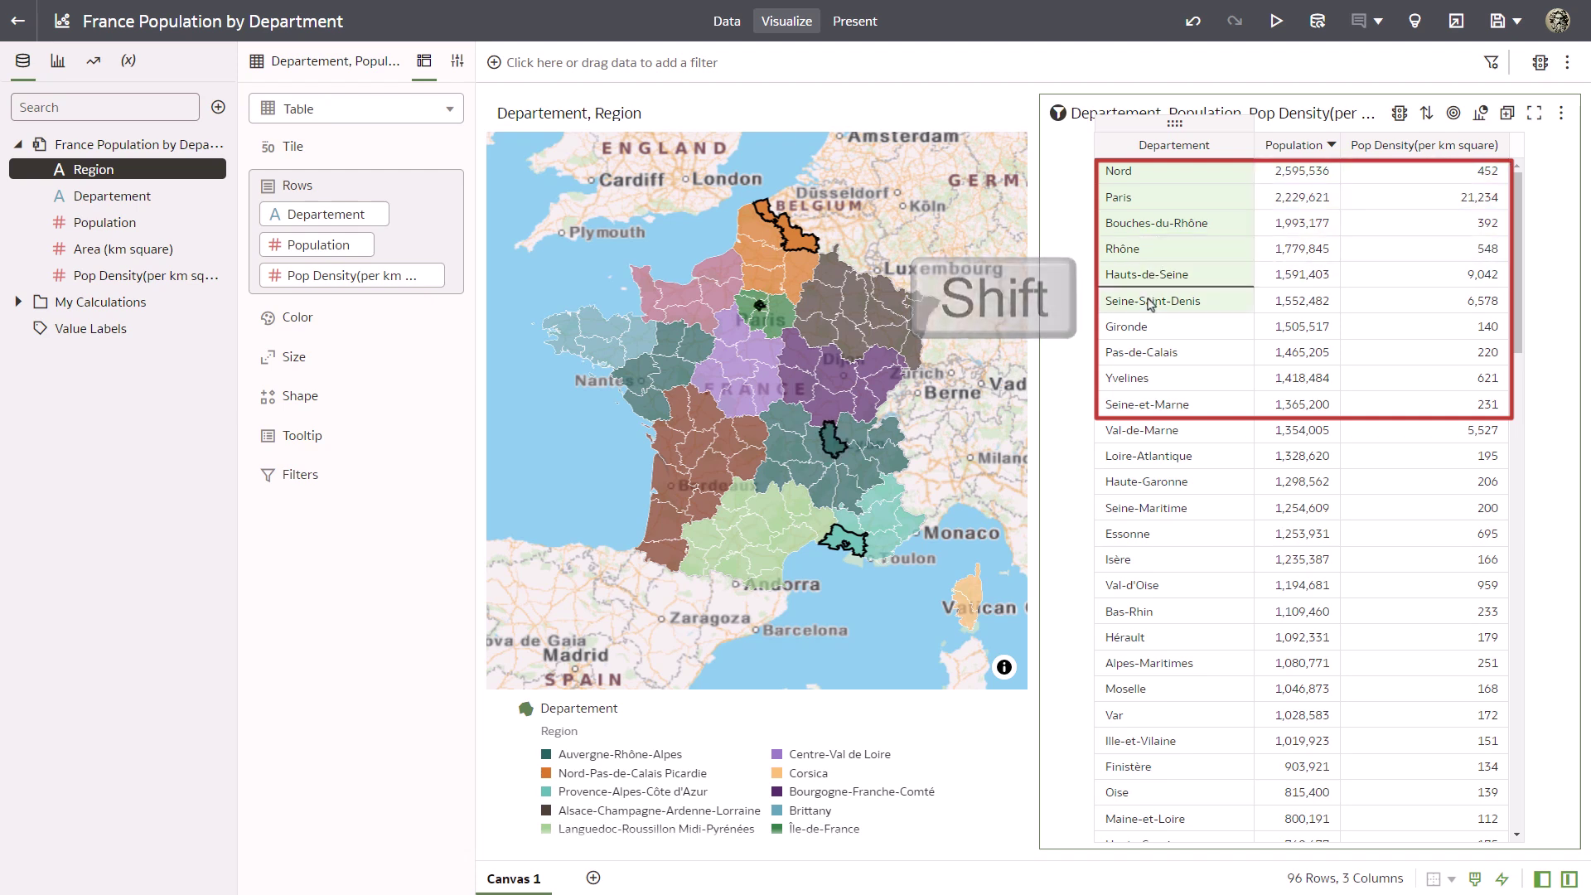
{"action": "left_click", "coordinate": [1148, 326], "text": "shift"}
{"action": "left_click", "coordinate": [1142, 352], "text": "shift"}
{"action": "left_click", "coordinate": [1142, 378], "text": "shift"}
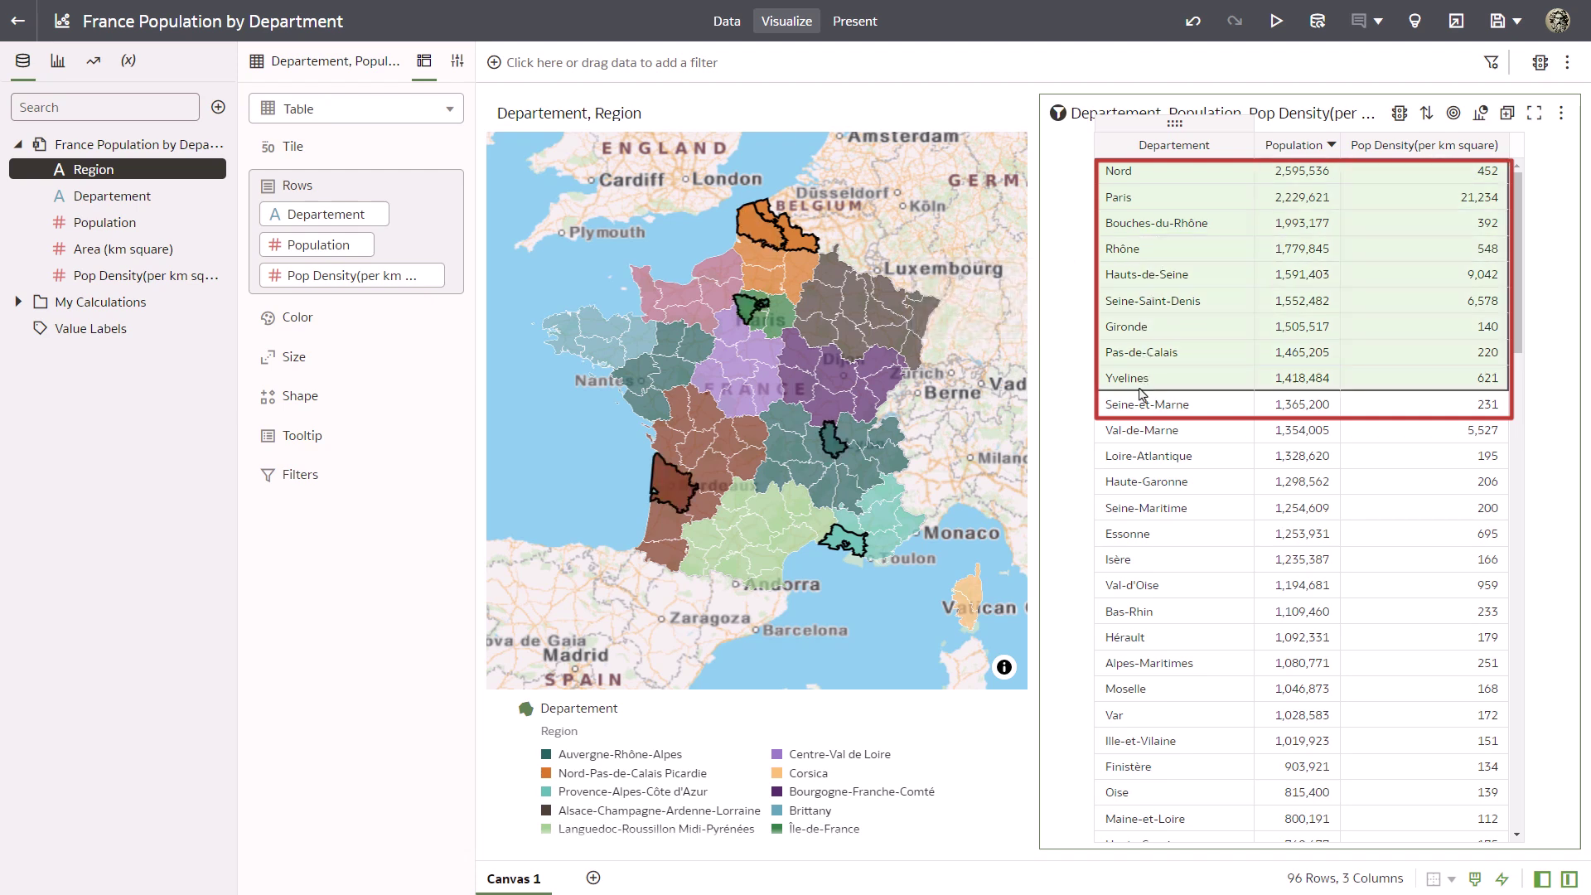
{"action": "left_click", "coordinate": [1139, 405], "text": "shift"}
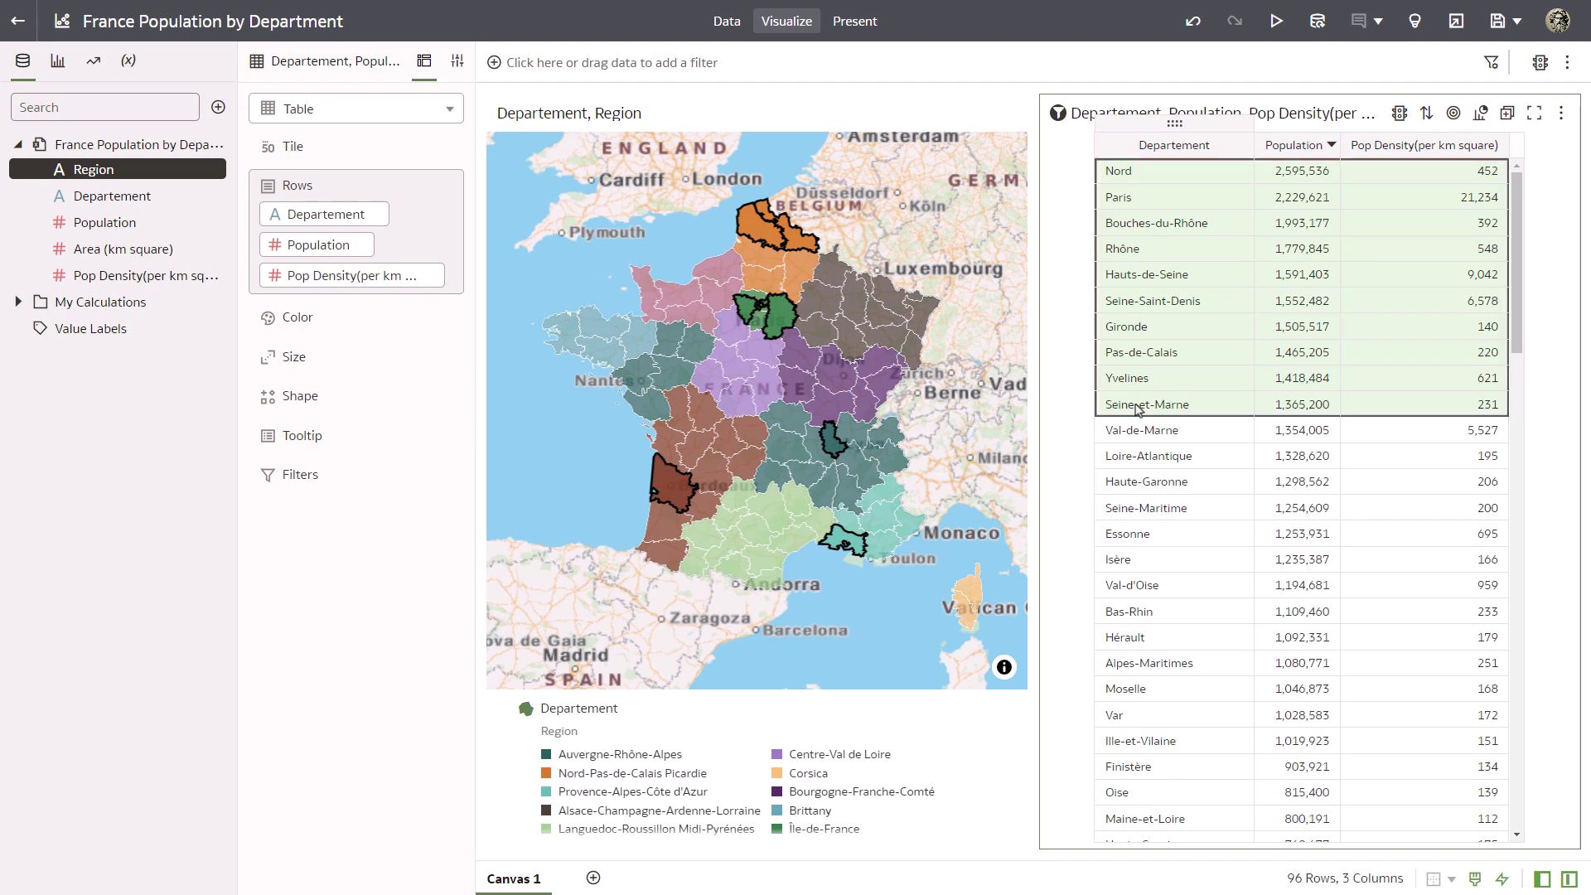